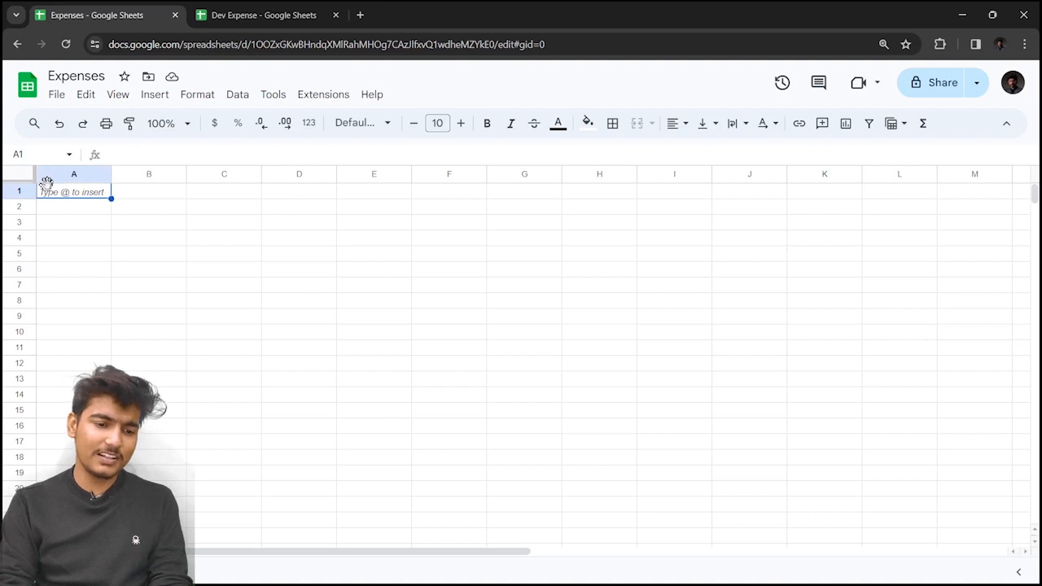
# Step: Enter the column headers Date, Kharcha and Amount in cells A1, B1 and C1
pyautogui.press('Return')
pyautogui.write('Date')
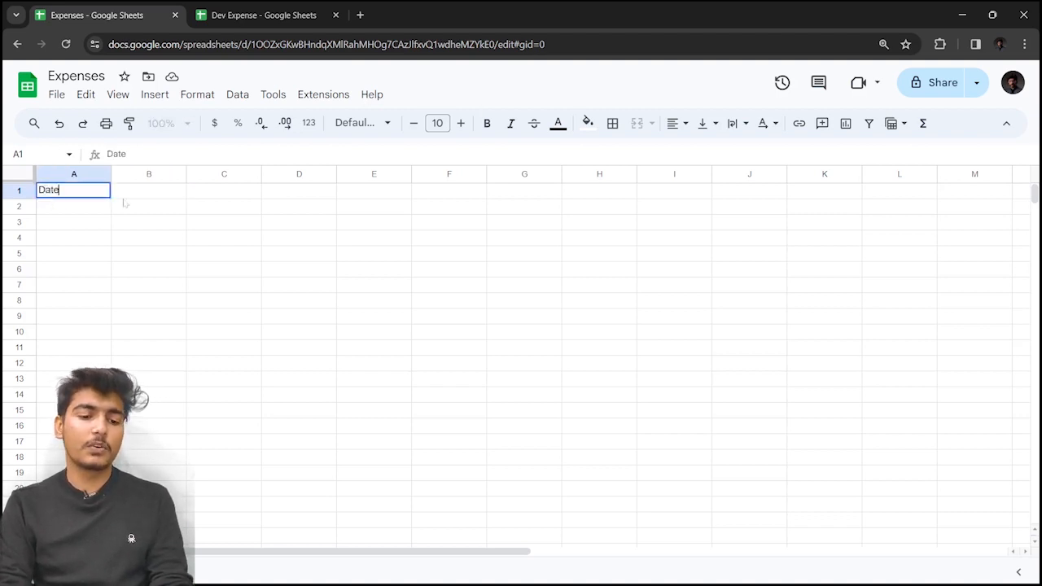
pyautogui.press('Tab')
pyautogui.press('Return')
pyautogui.write('Kharcha')
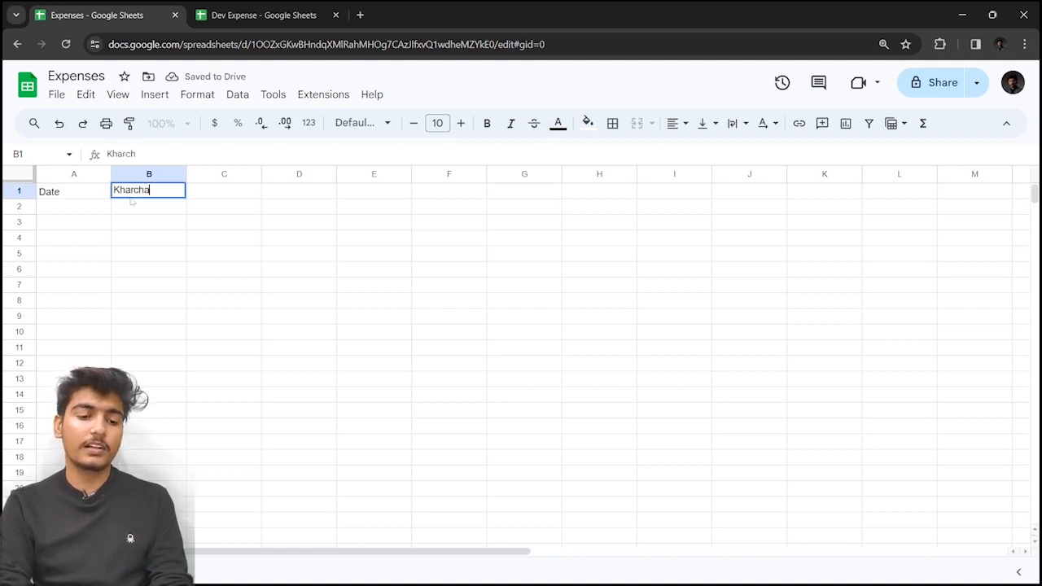
pyautogui.click(199, 195)
pyautogui.write('Amo')
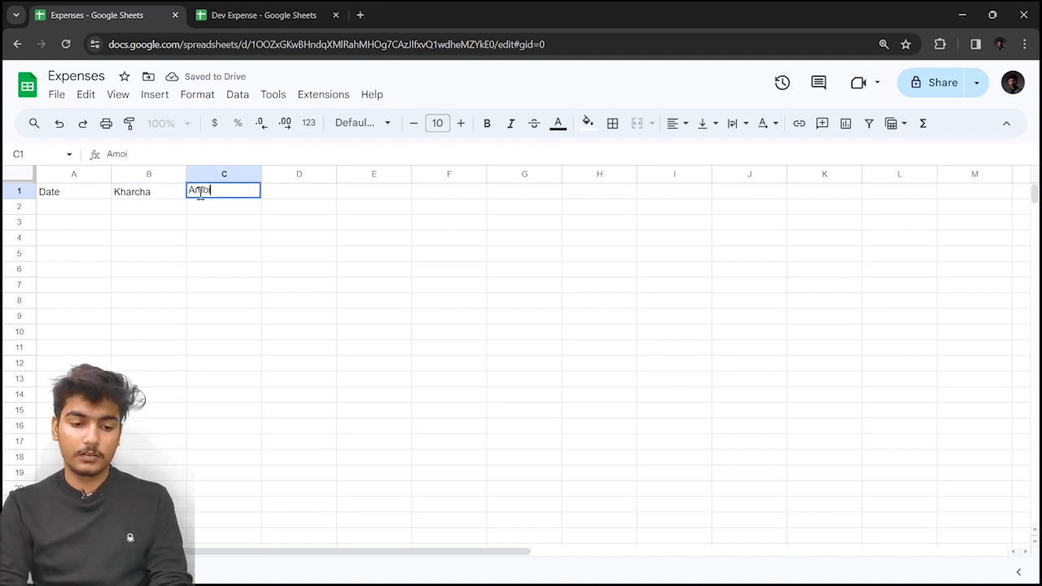
pyautogui.write('unt')
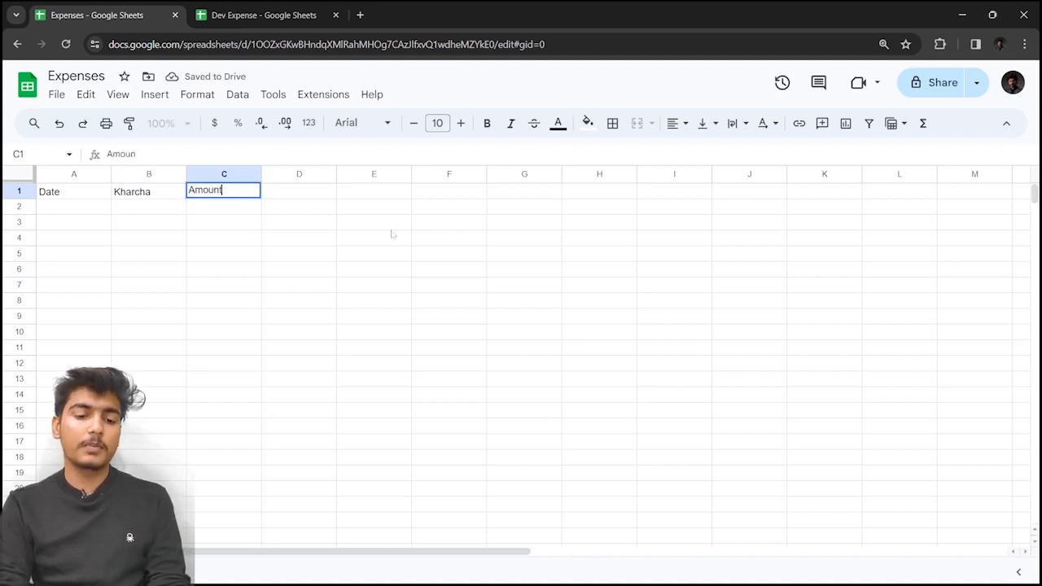
pyautogui.click(279, 196)
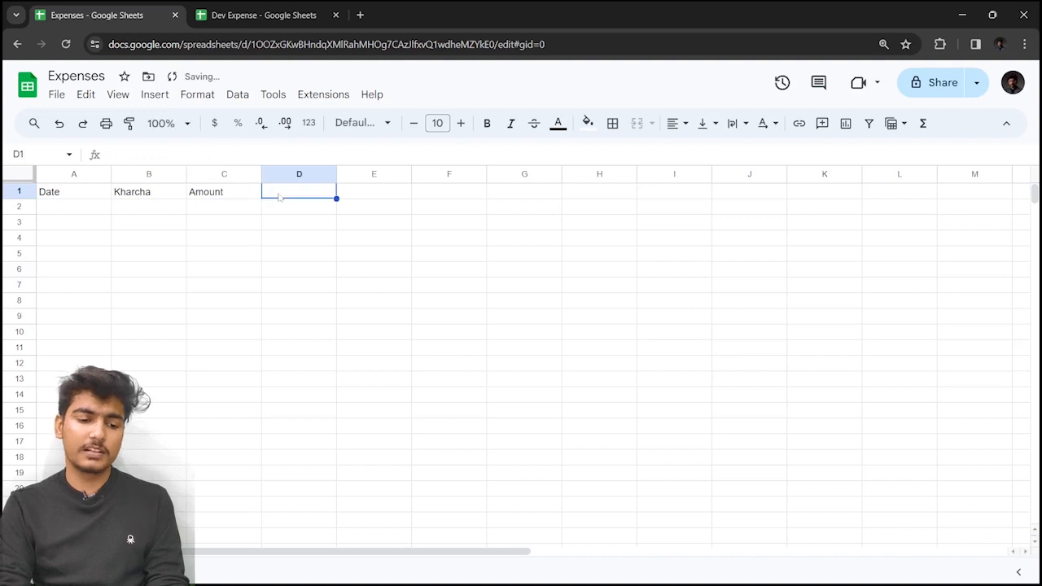
# Step: Enter 1-Feb in A2 and fill consecutive daily dates down column A to the end of February
pyautogui.click(90, 210)
pyautogui.write('1')
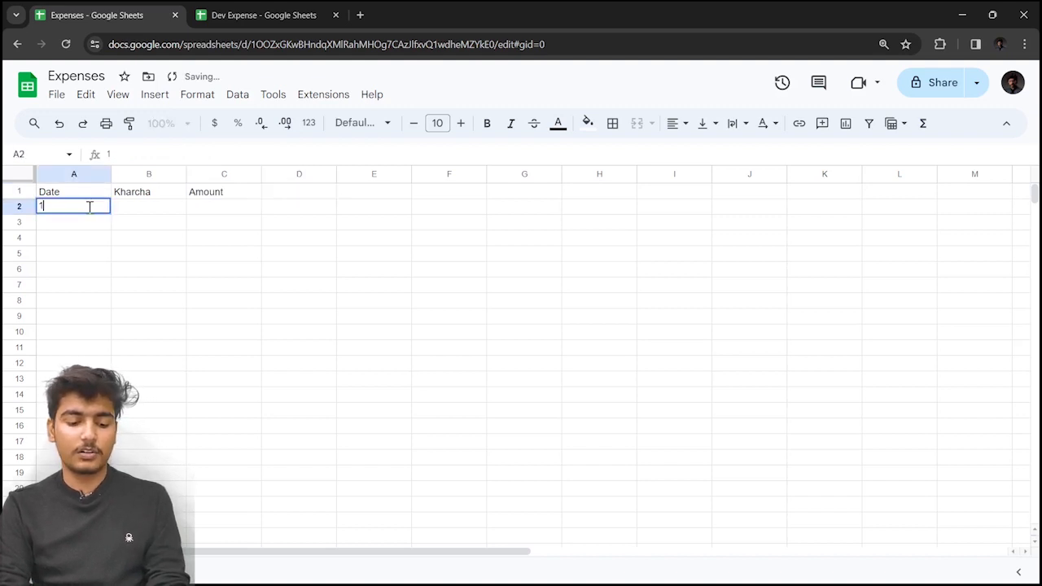
pyautogui.write('-Feb')
pyautogui.click(127, 227)
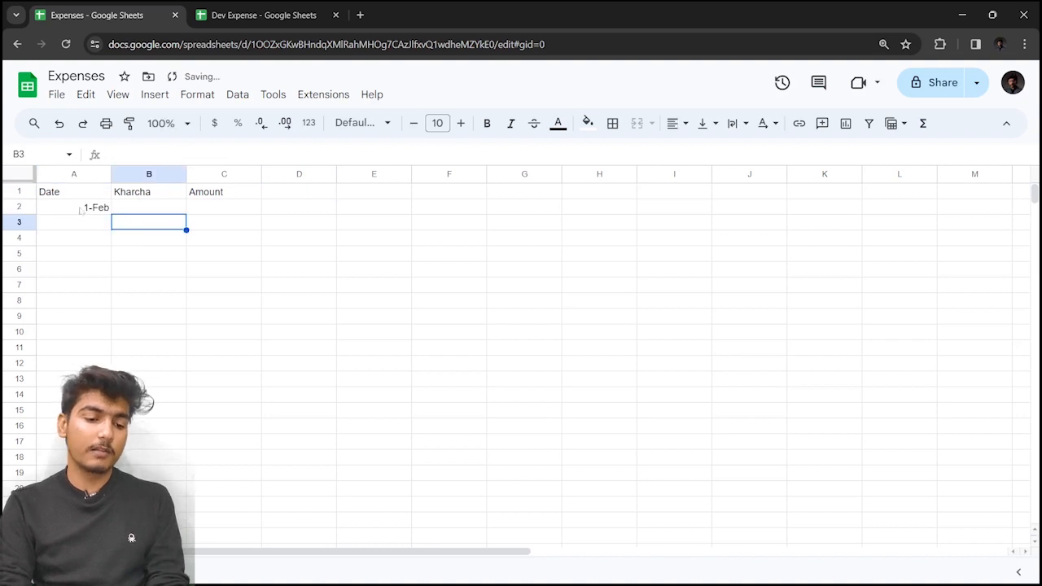
pyautogui.click(85, 210)
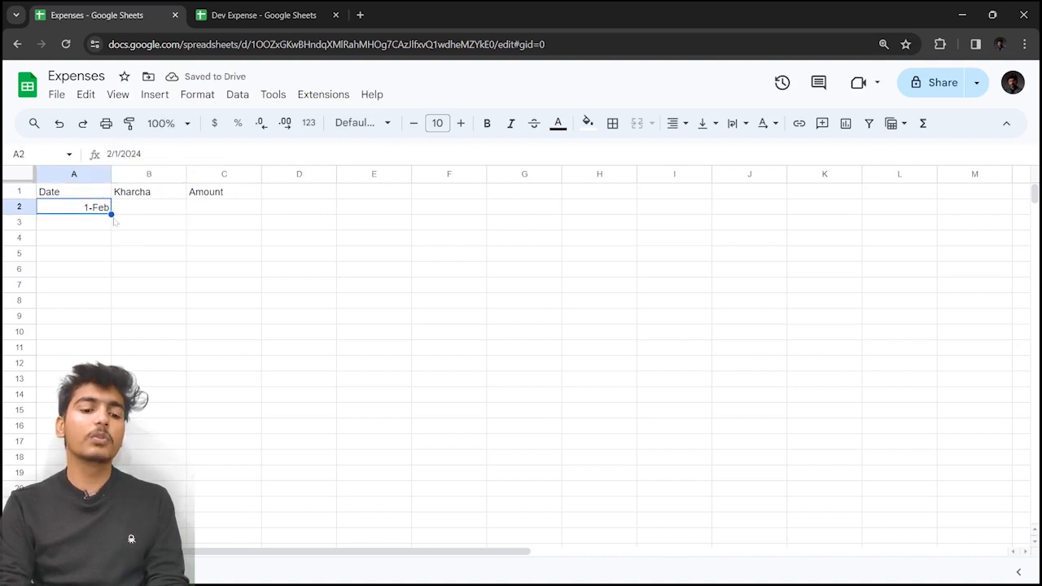
pyautogui.moveTo(112, 214); pyautogui.dragTo(112, 545)
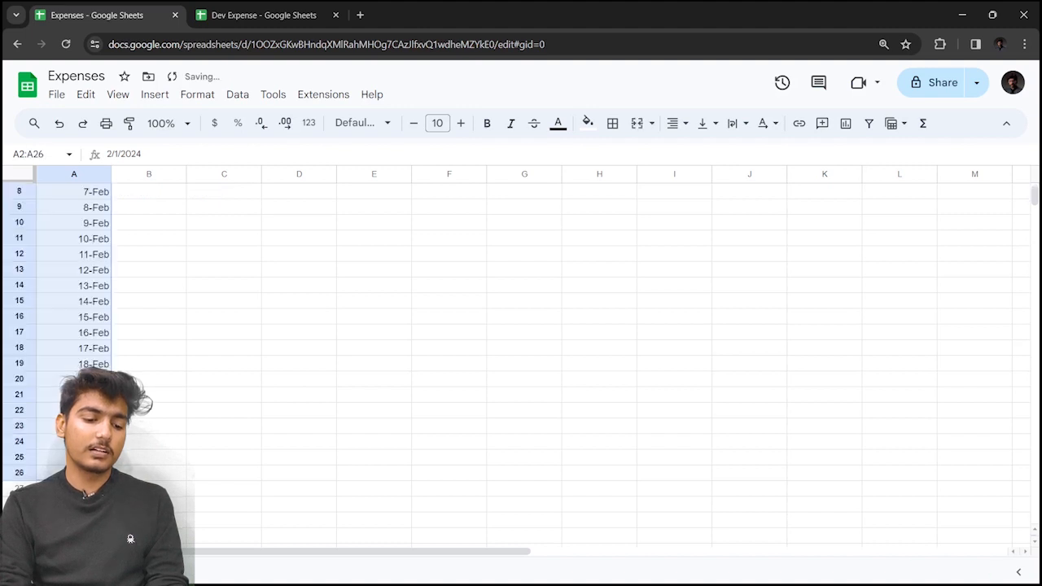
pyautogui.scroll(-2, 522, 358)
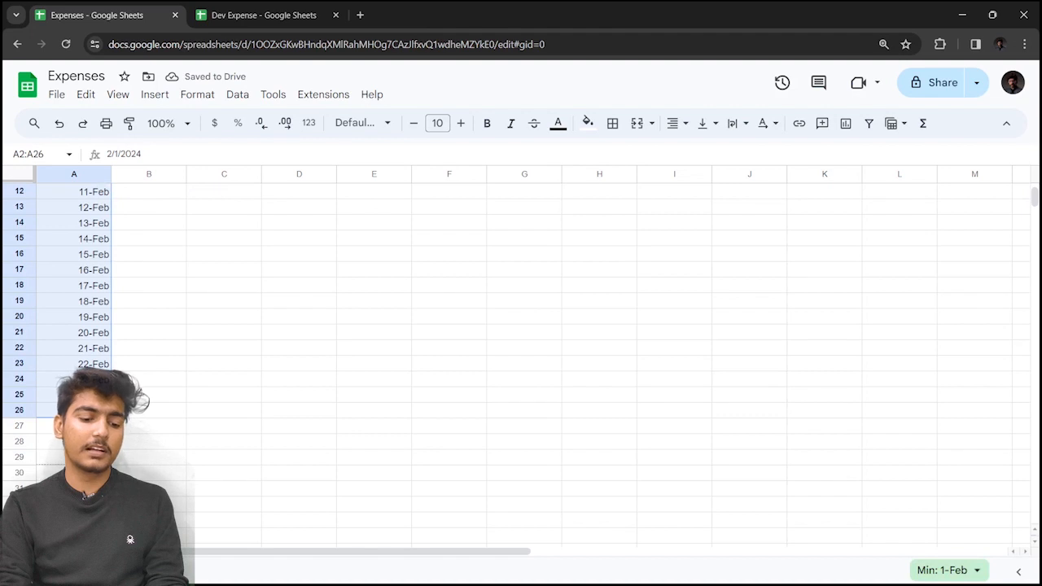
pyautogui.moveTo(111, 417); pyautogui.dragTo(112, 464)
pyautogui.click(134, 473)
pyautogui.scroll(4, 276, 204)
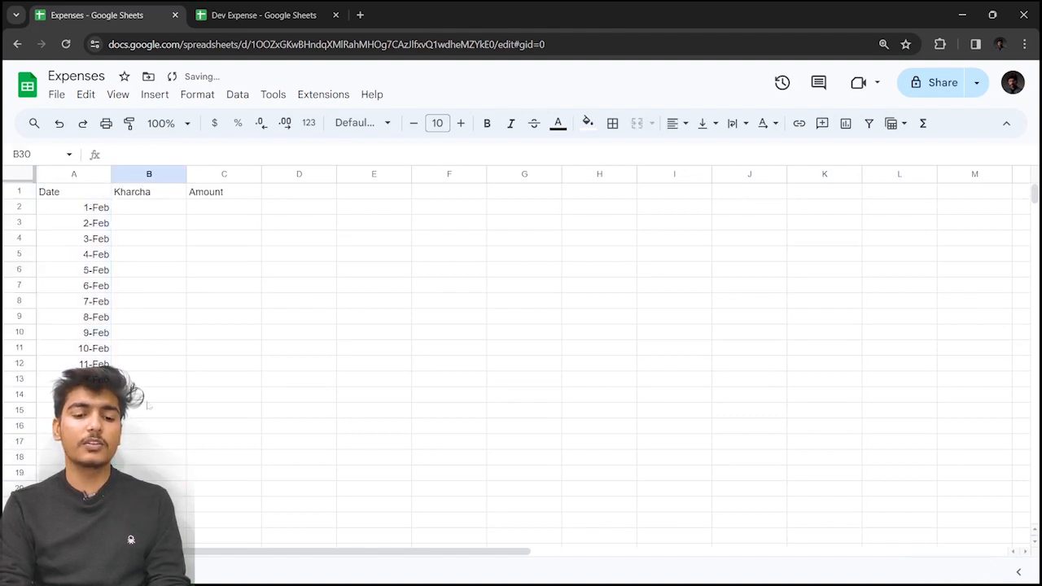
# Step: Add the headers Source and Amount in cells G1 and H1 for a separate income table
pyautogui.click(500, 200)
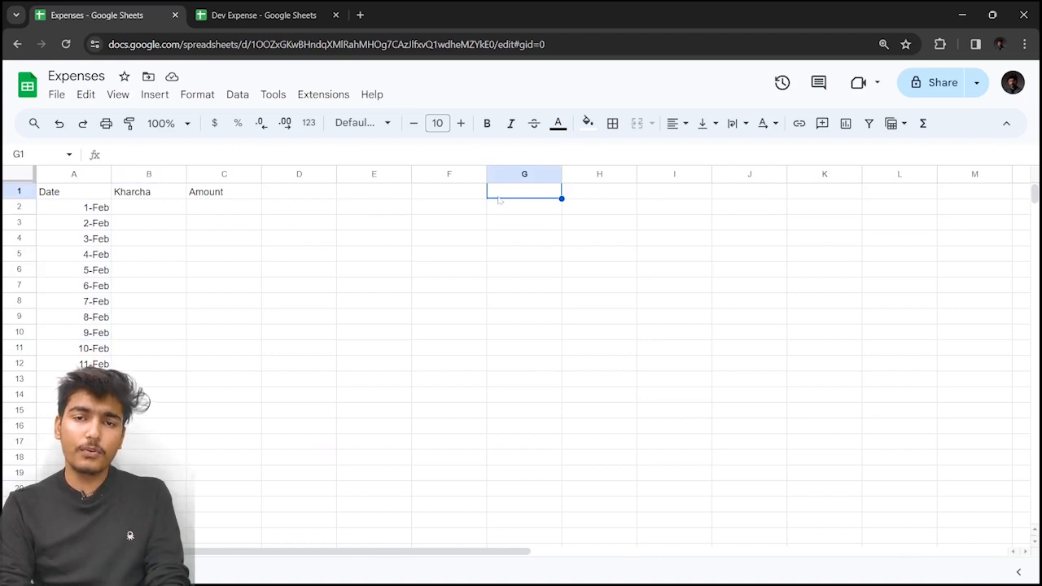
pyautogui.write('SOur')
pyautogui.press('BackSpace')
pyautogui.press('BackSpace')
pyautogui.write('ource')
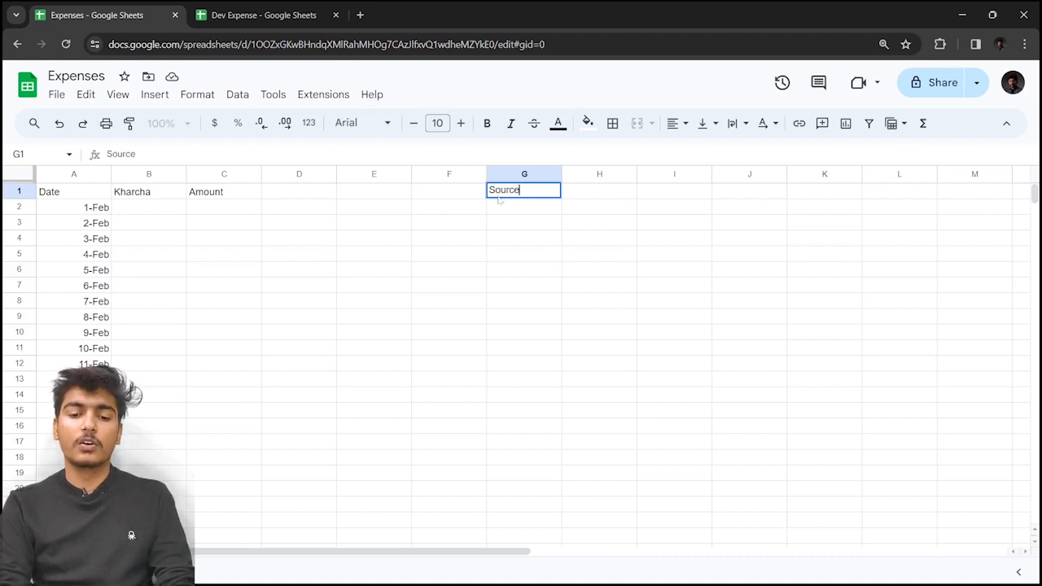
pyautogui.click(583, 197)
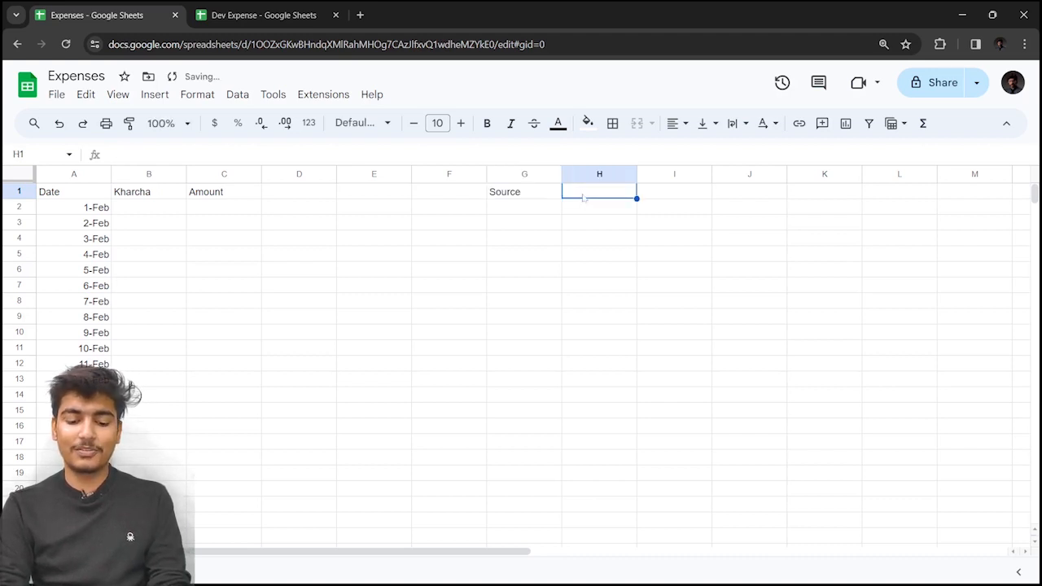
pyautogui.write('Amount')
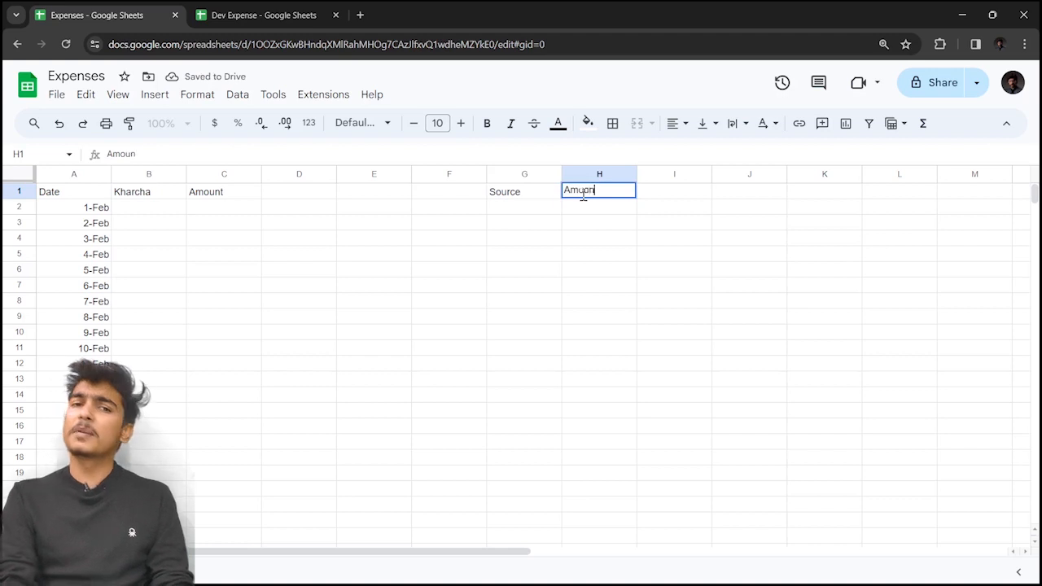
# Step: List the source labels Online, Cash, Papa and Total in cells G3 to G6
pyautogui.click(524, 226)
pyautogui.write('Online')
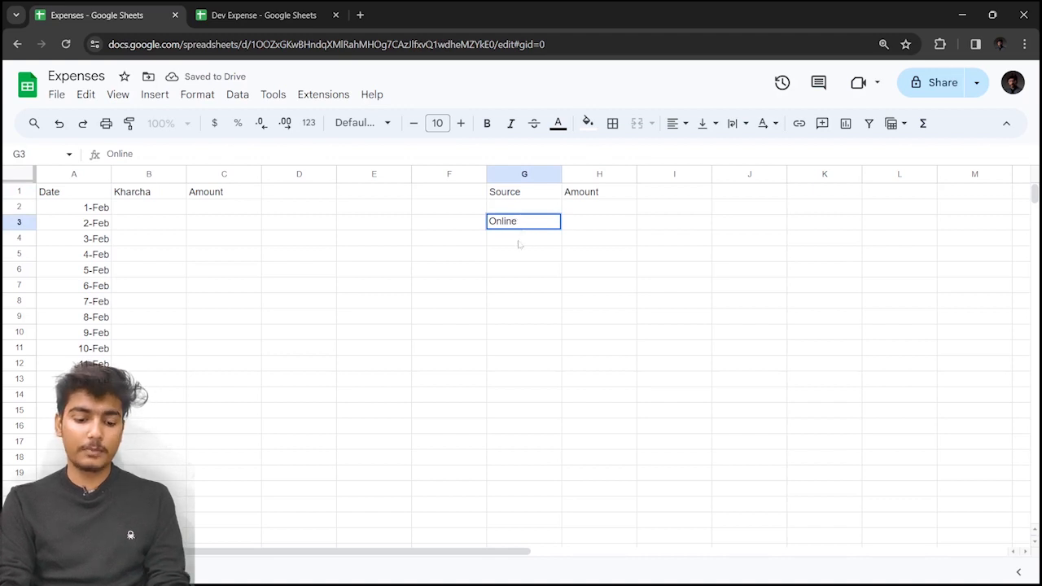
pyautogui.click(520, 243)
pyautogui.write('Cash')
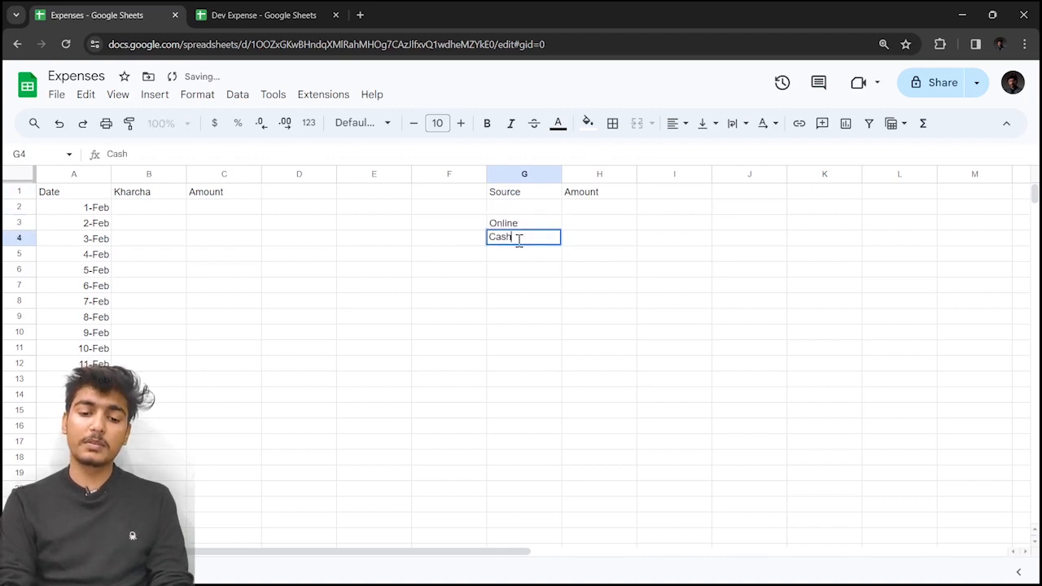
pyautogui.click(519, 261)
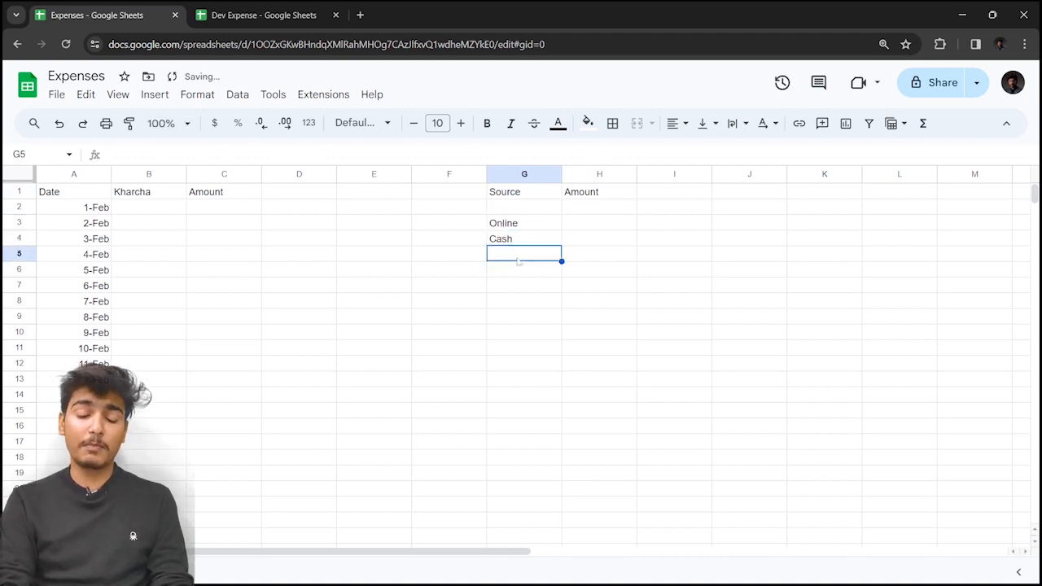
pyautogui.write('Papa')
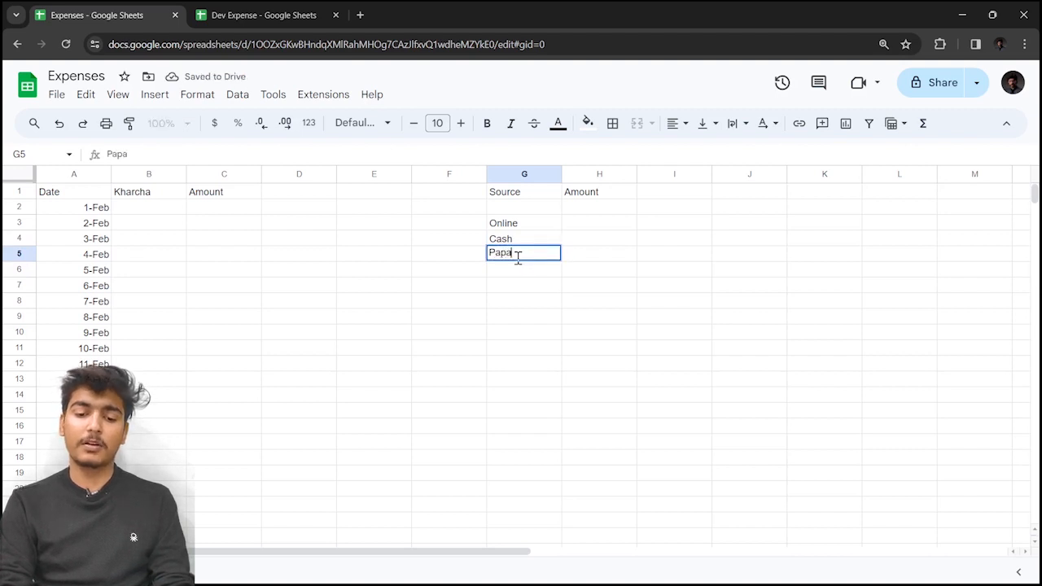
pyautogui.click(589, 222)
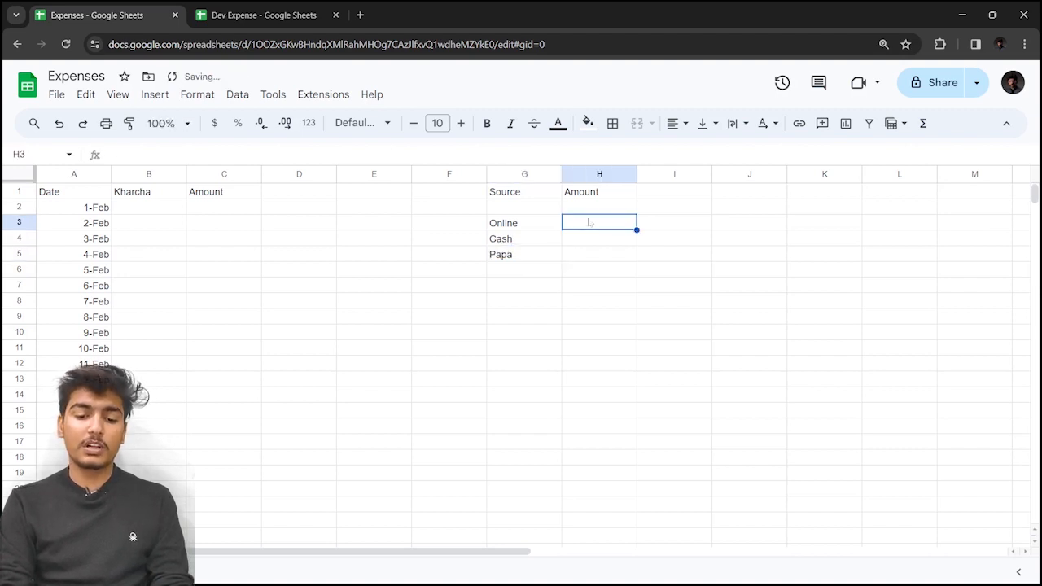
pyautogui.doubleClick(537, 277)
pyautogui.write('To')
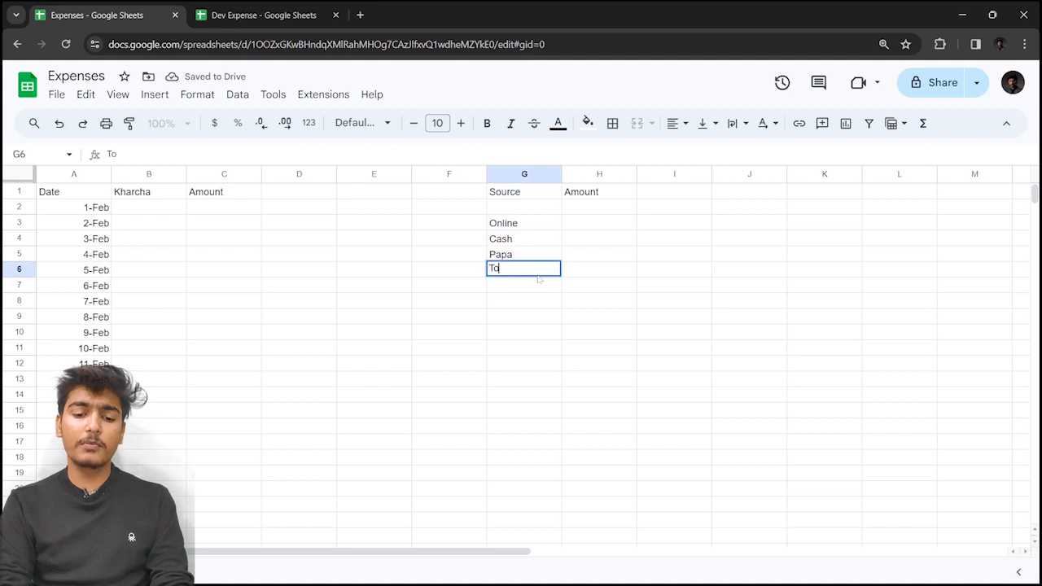
pyautogui.write('atal')
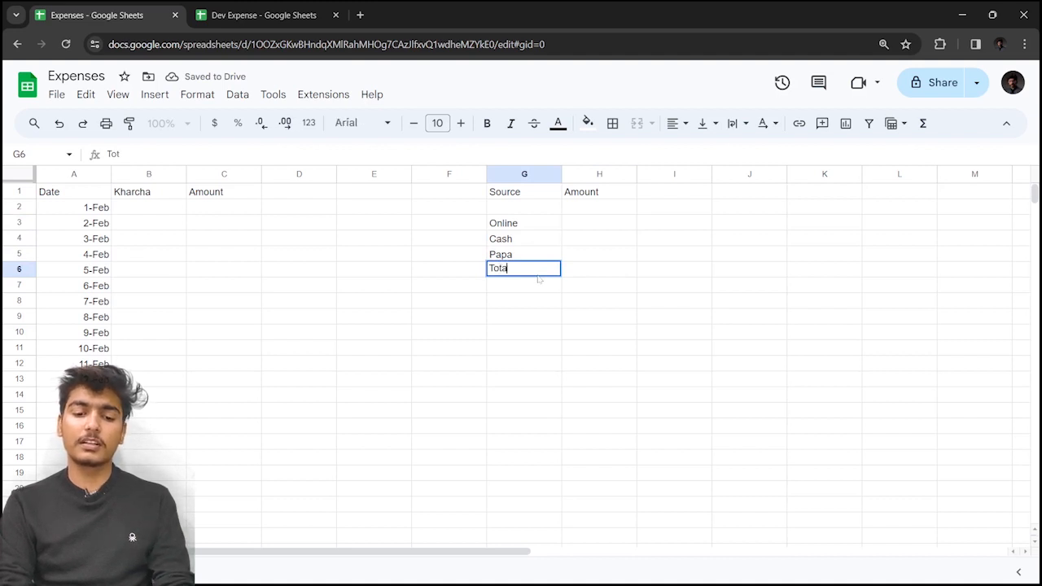
pyautogui.click(582, 292)
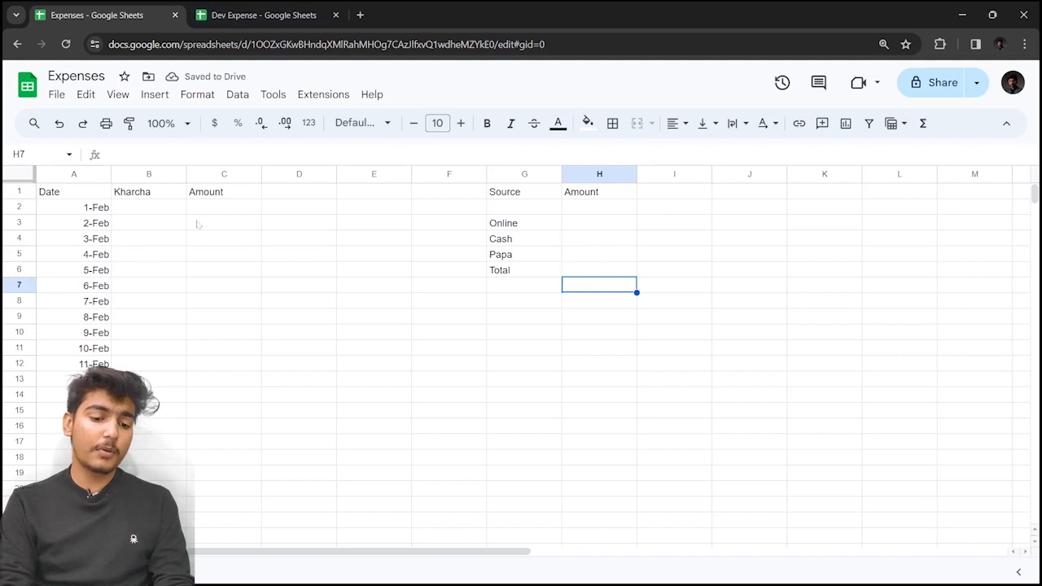
# Step: Enter the label Total in the Kharcha column at the end of the date list
pyautogui.scroll(-4, 196, 371)
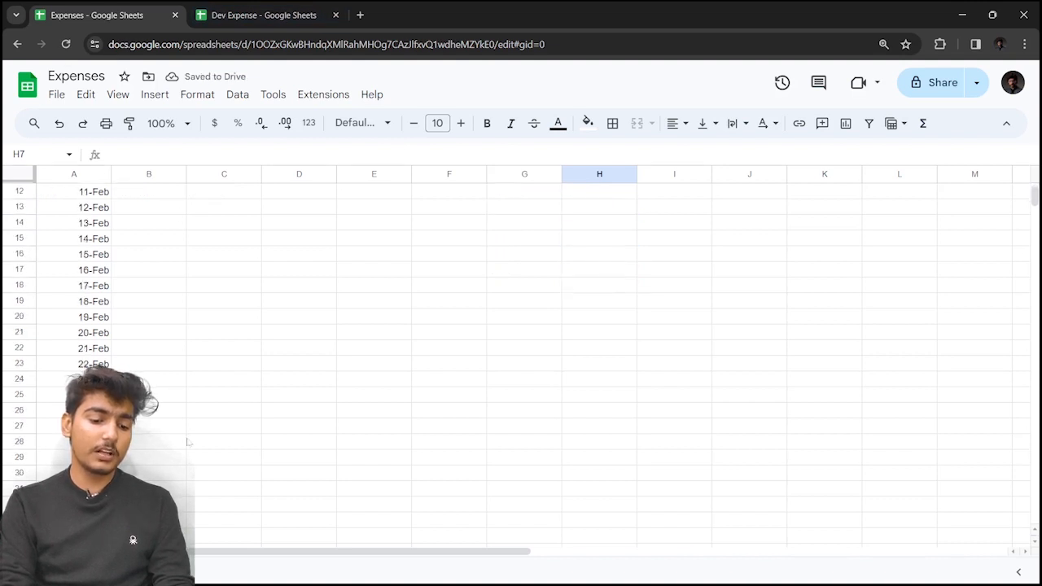
pyautogui.click(162, 460)
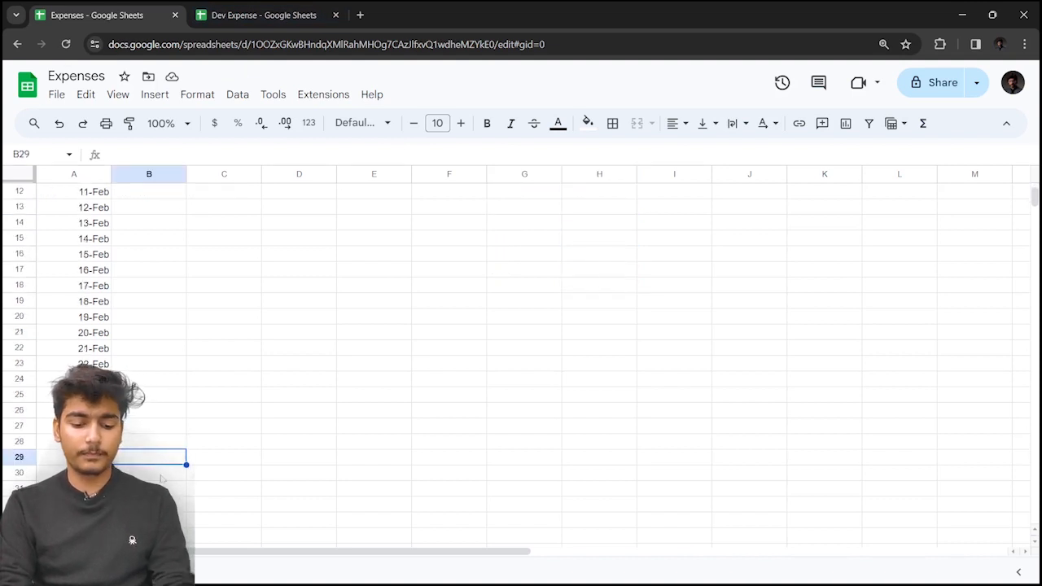
pyautogui.write('Total')
pyautogui.click(342, 444)
pyautogui.scroll(4, 343, 444)
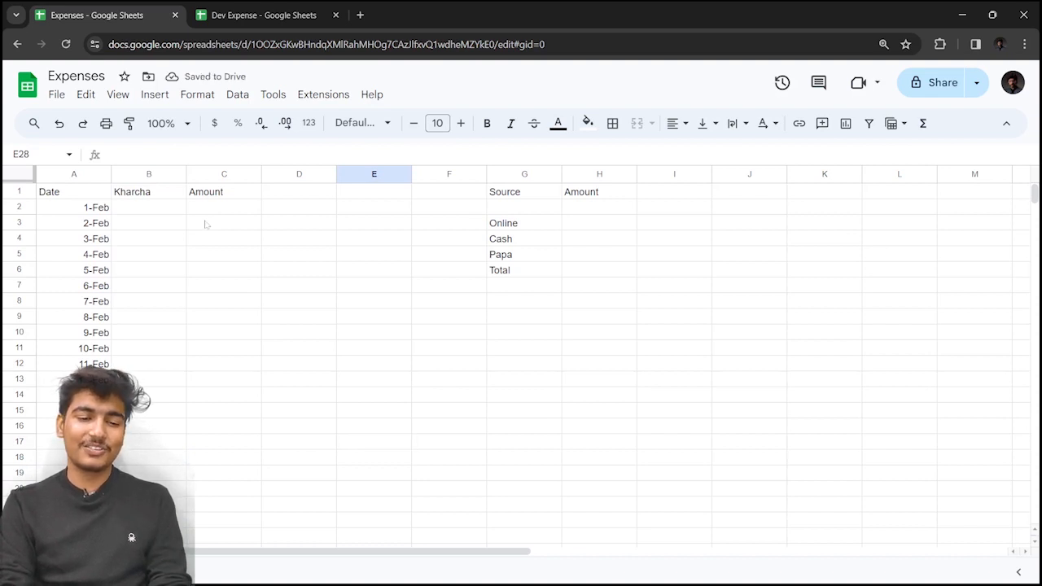
# Step: Add the headers Balance and Previous in cells D1 and E1
pyautogui.doubleClick(289, 190)
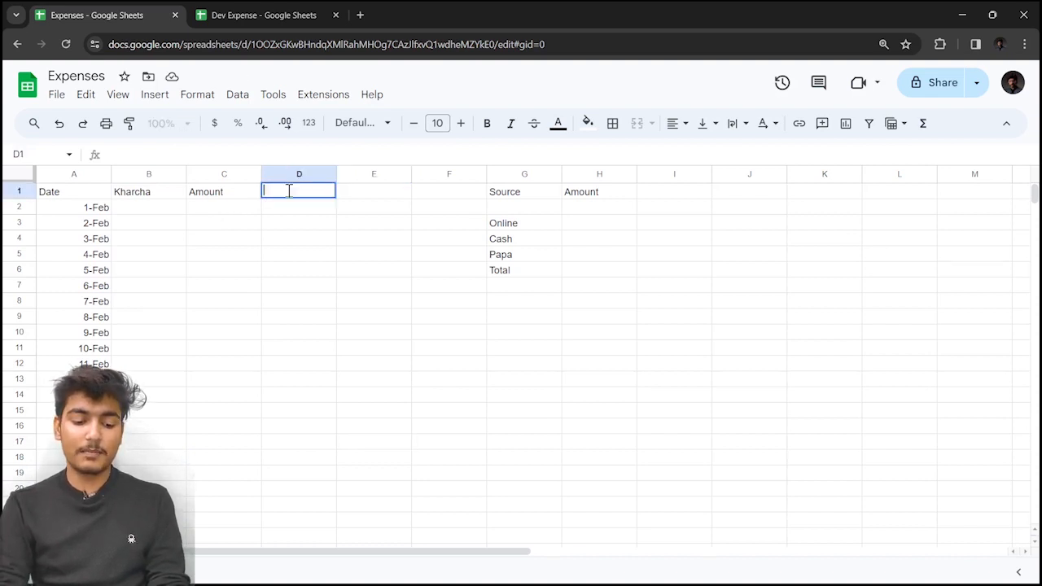
pyautogui.write('Balance')
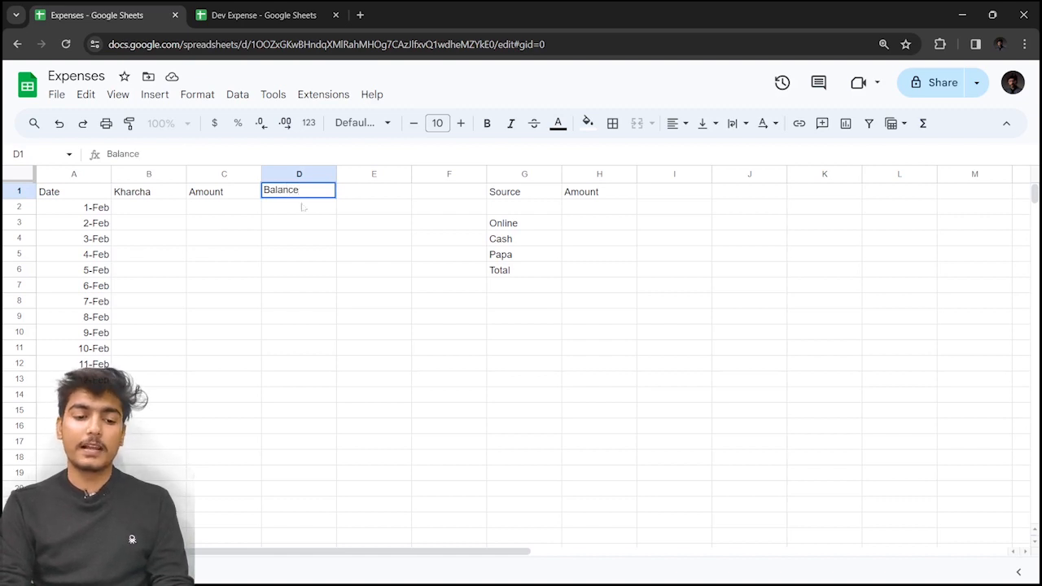
pyautogui.press('Return')
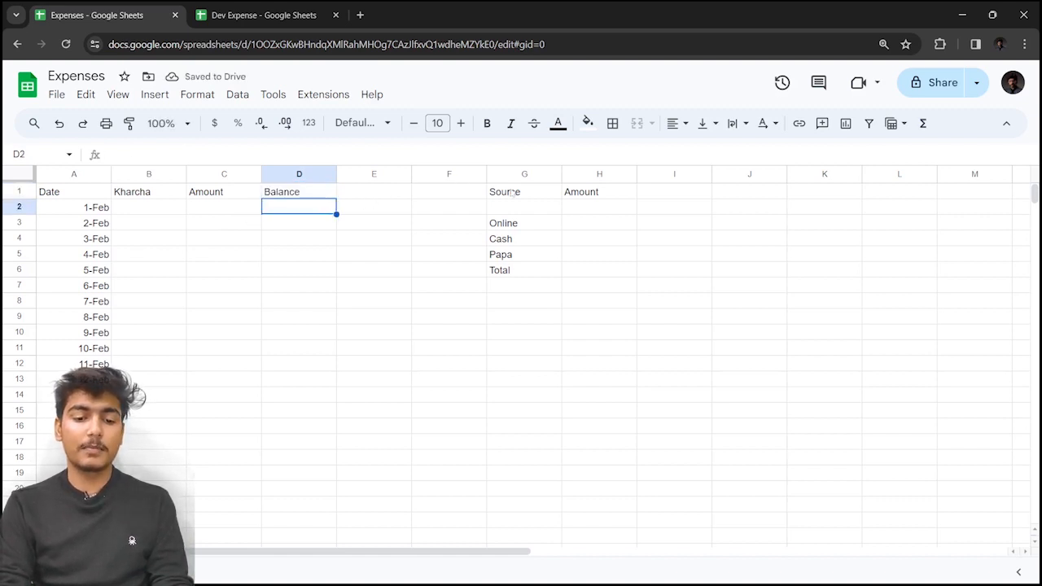
pyautogui.doubleClick(379, 194)
pyautogui.write('Previous')
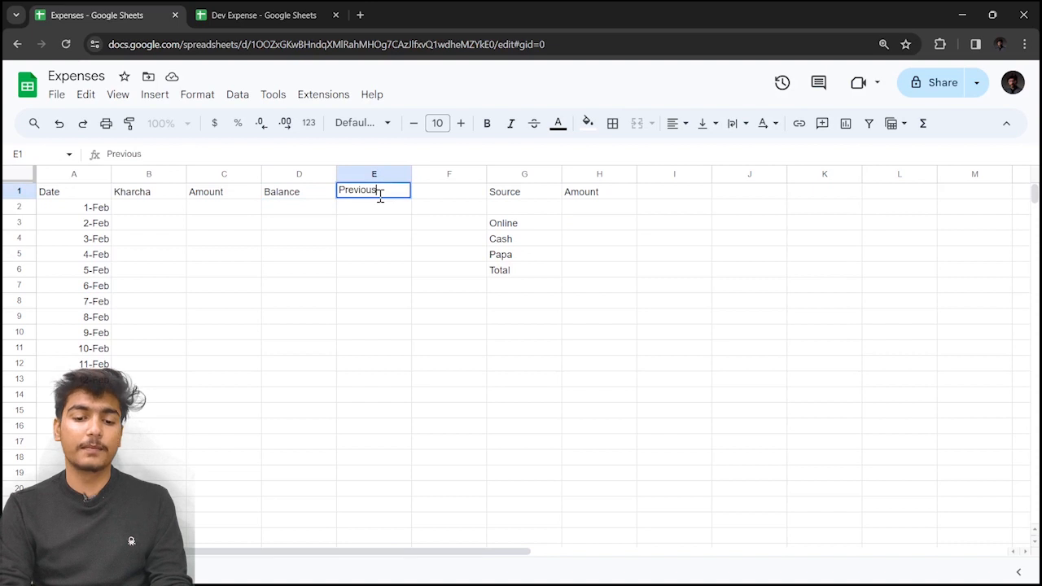
pyautogui.press('Return')
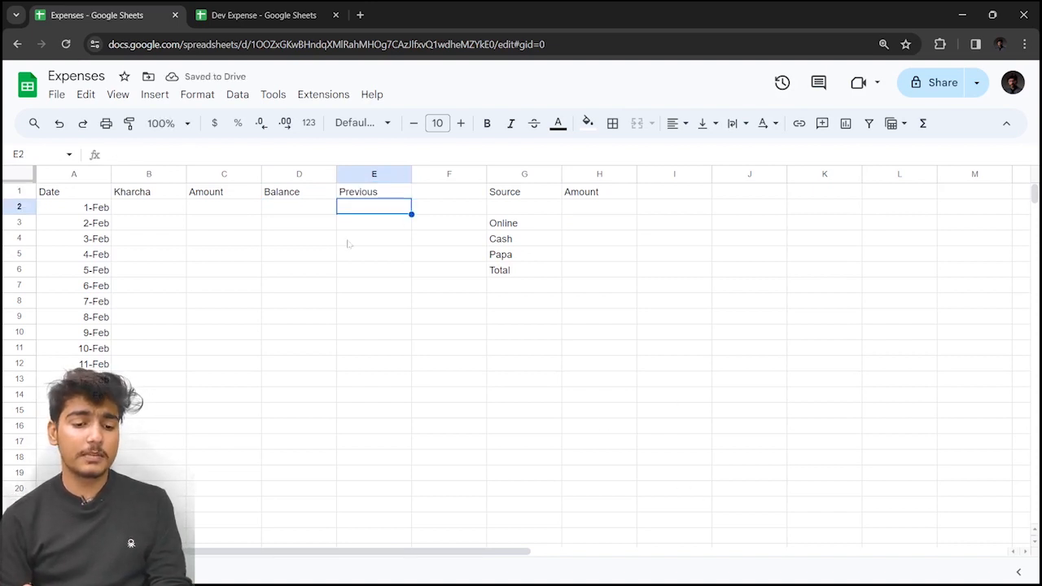
# Step: List the expenses Badminton, Coaching and Course in the Kharcha column for 1-Feb to 3-Feb
pyautogui.click(163, 225)
pyautogui.doubleClick(151, 207)
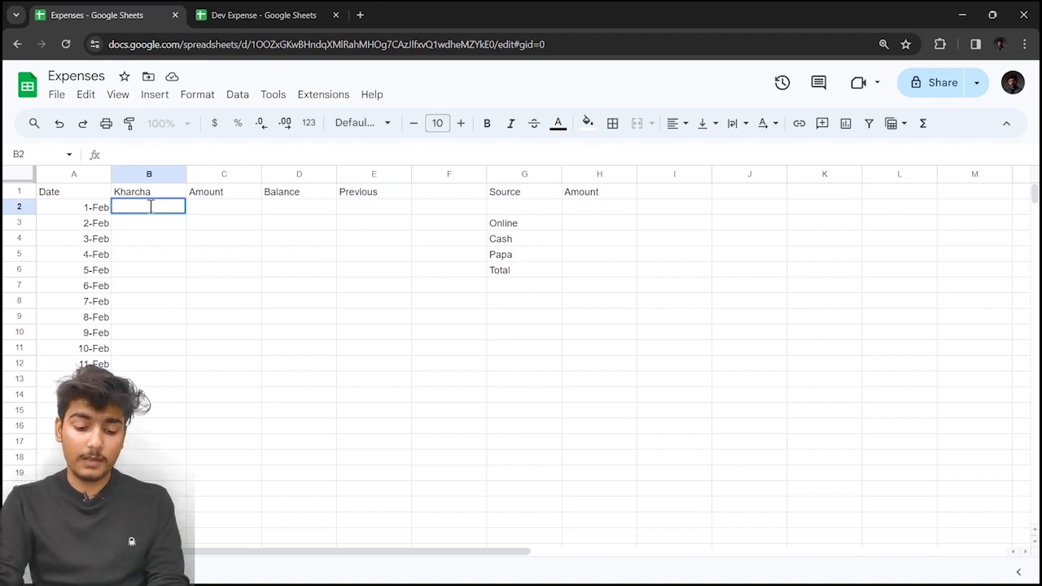
pyautogui.write('Bad')
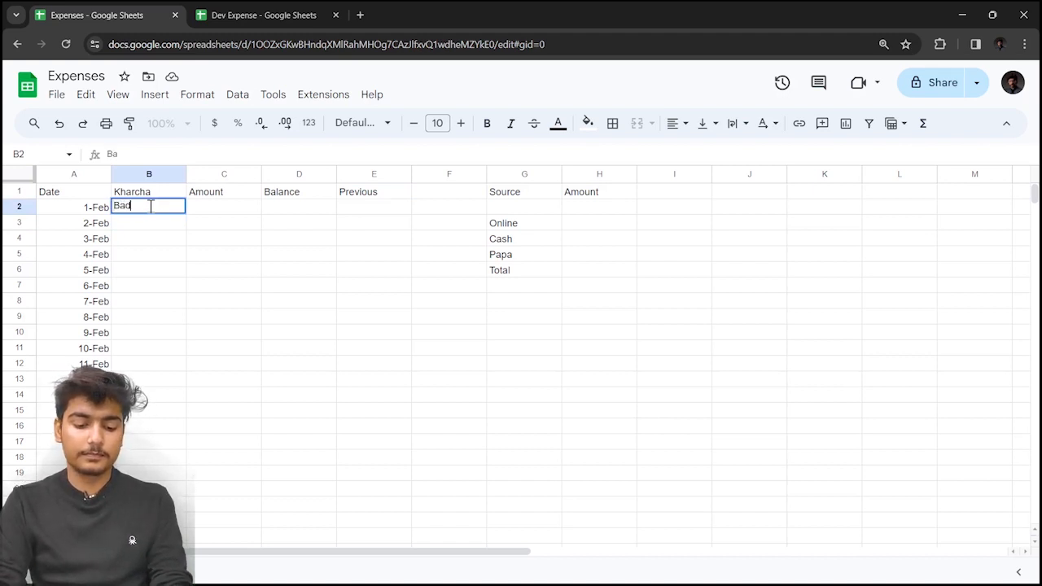
pyautogui.write('minton')
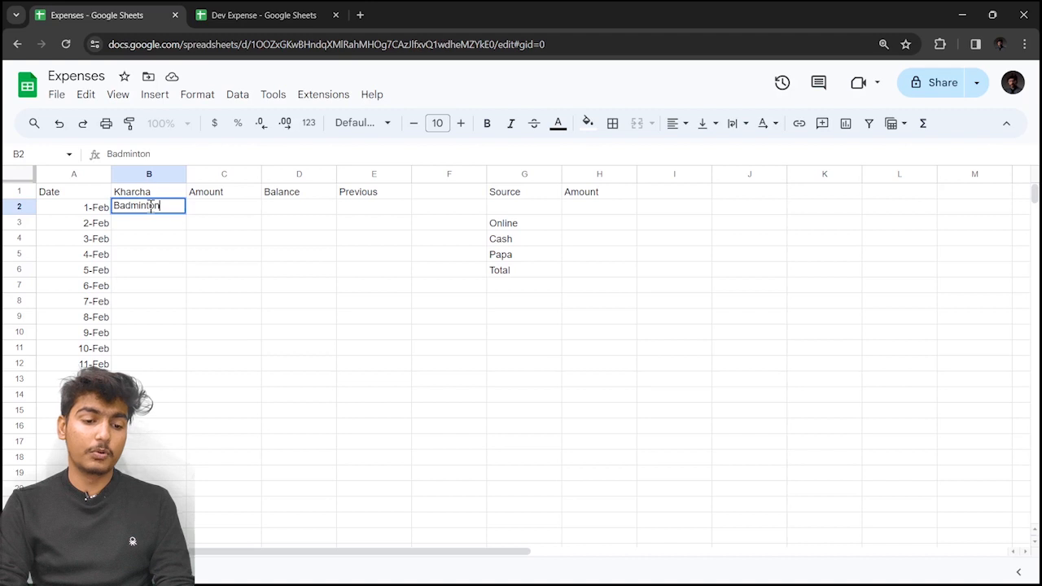
pyautogui.click(153, 228)
pyautogui.doubleClick(152, 228)
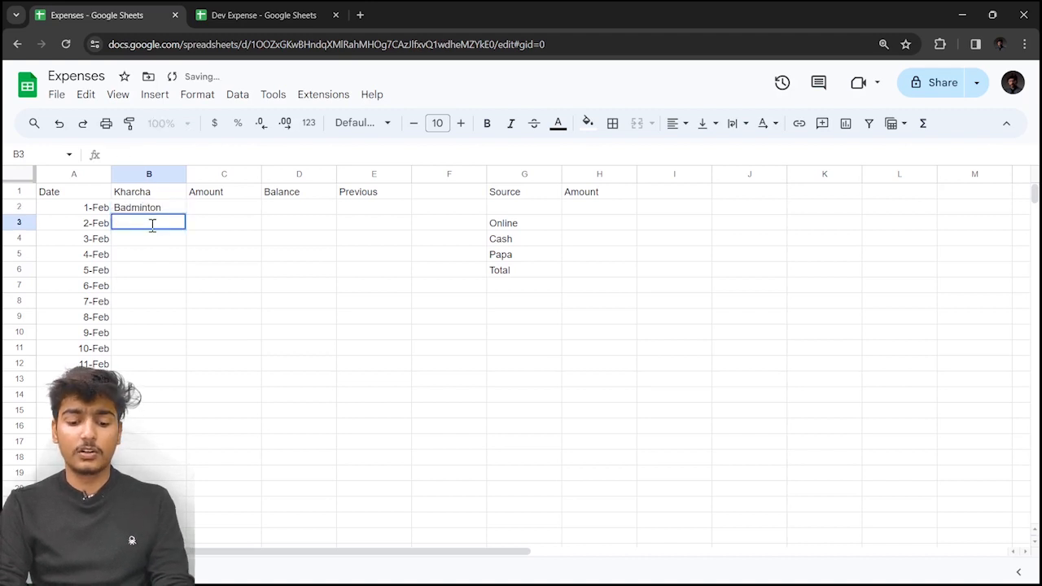
pyautogui.write('Coaching')
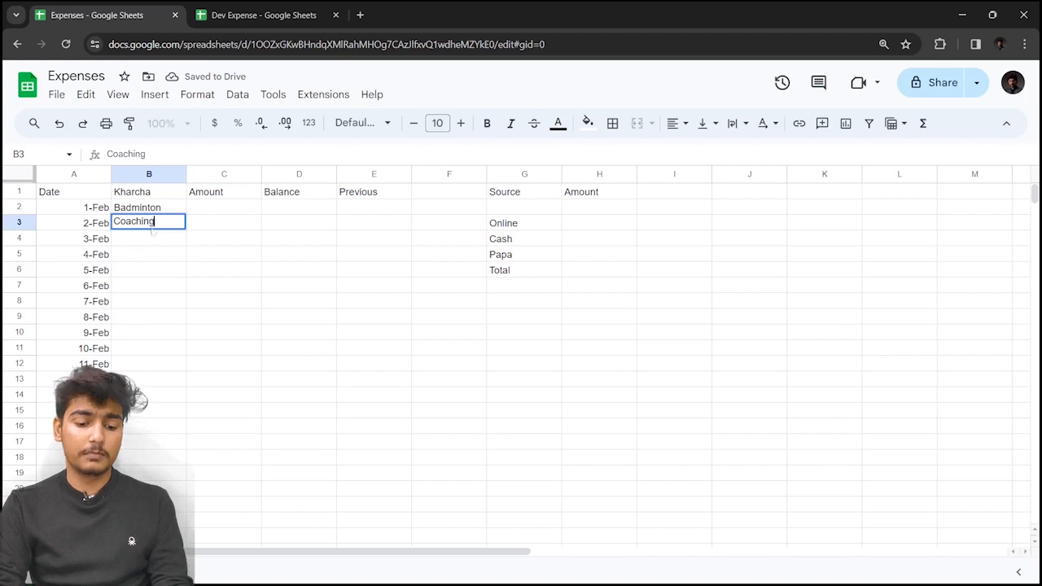
pyautogui.press('Return')
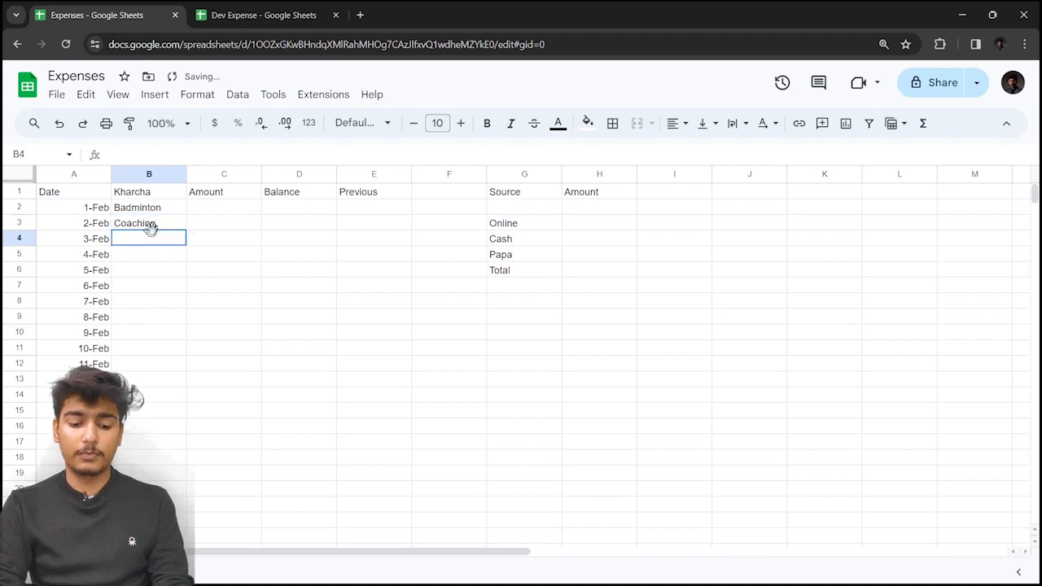
pyautogui.write('Course')
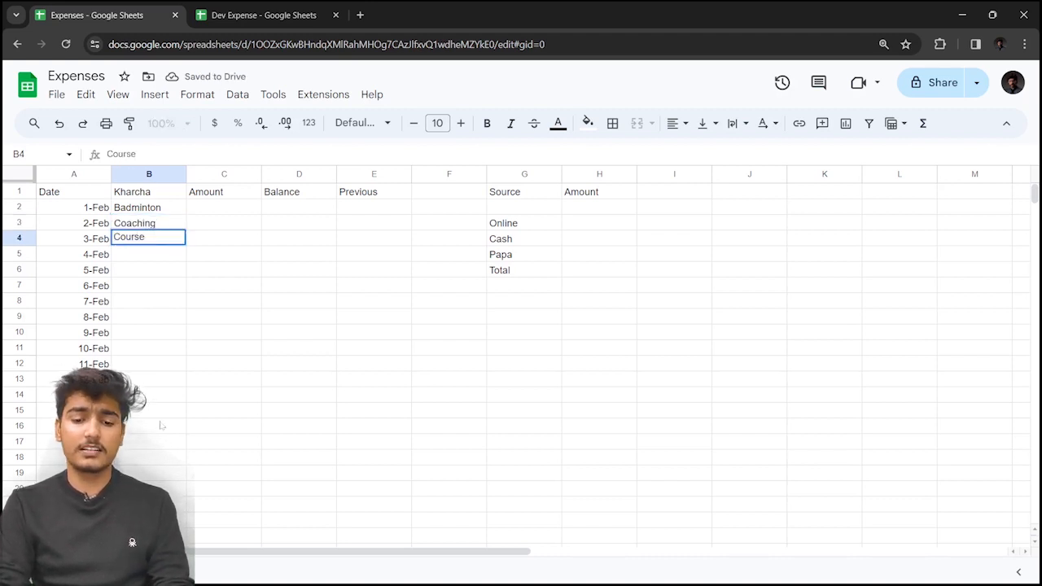
# Step: Enter the source amounts 1345 for Online, 6000 for Cash and 2000 for Papa in cells H3 to H5
pyautogui.click(590, 220)
pyautogui.doubleClick(589, 221)
pyautogui.write('1345')
pyautogui.press('Return')
pyautogui.doubleClick(583, 243)
pyautogui.write('6000')
pyautogui.press('Return')
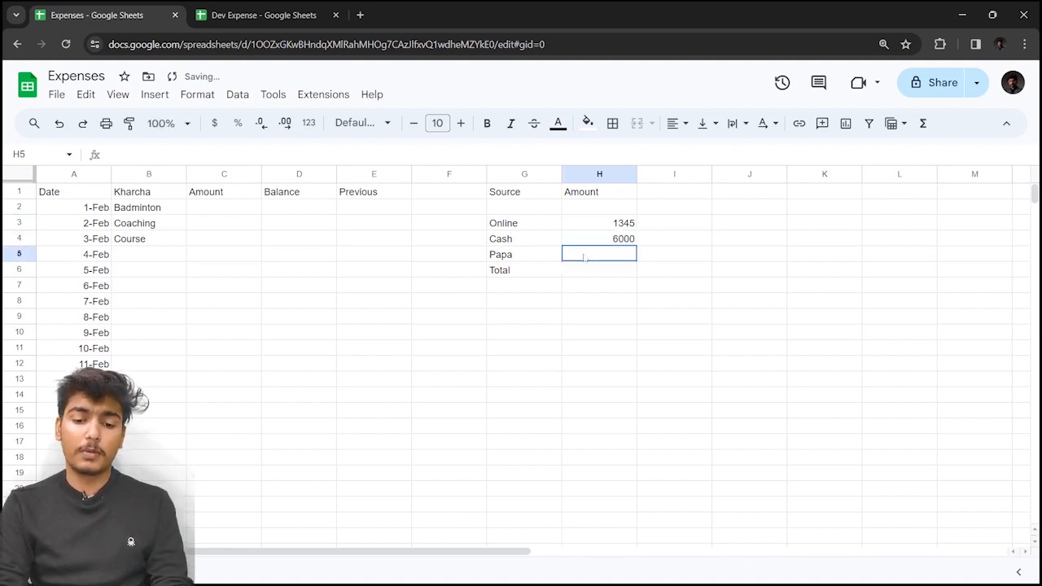
pyautogui.doubleClick(583, 255)
pyautogui.write('2000')
pyautogui.click(635, 320)
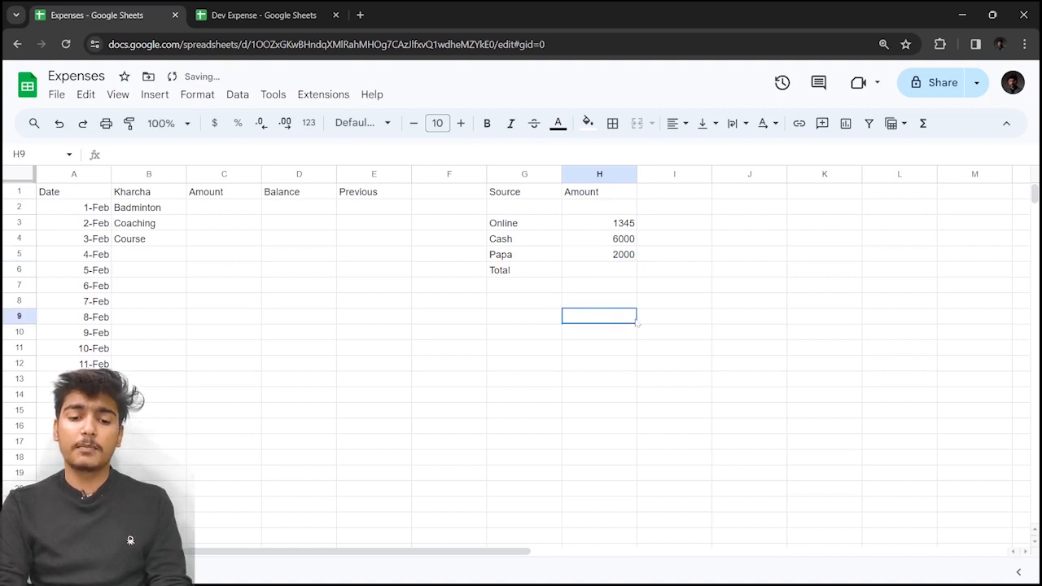
# Step: Calculate the income total in cell H6 with the formula =SUM(H3:H5)
pyautogui.doubleClick(578, 271)
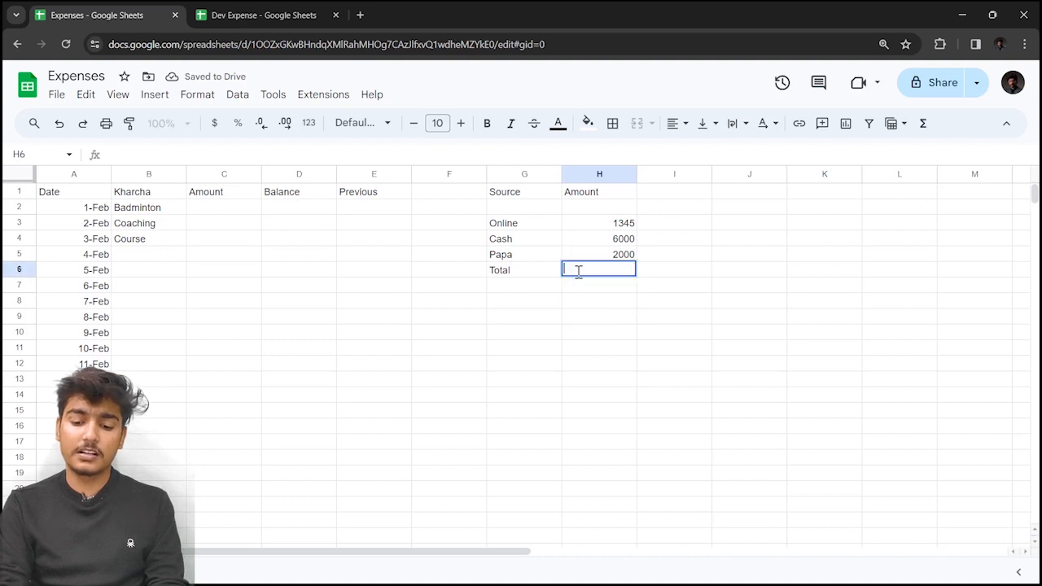
pyautogui.write('=')
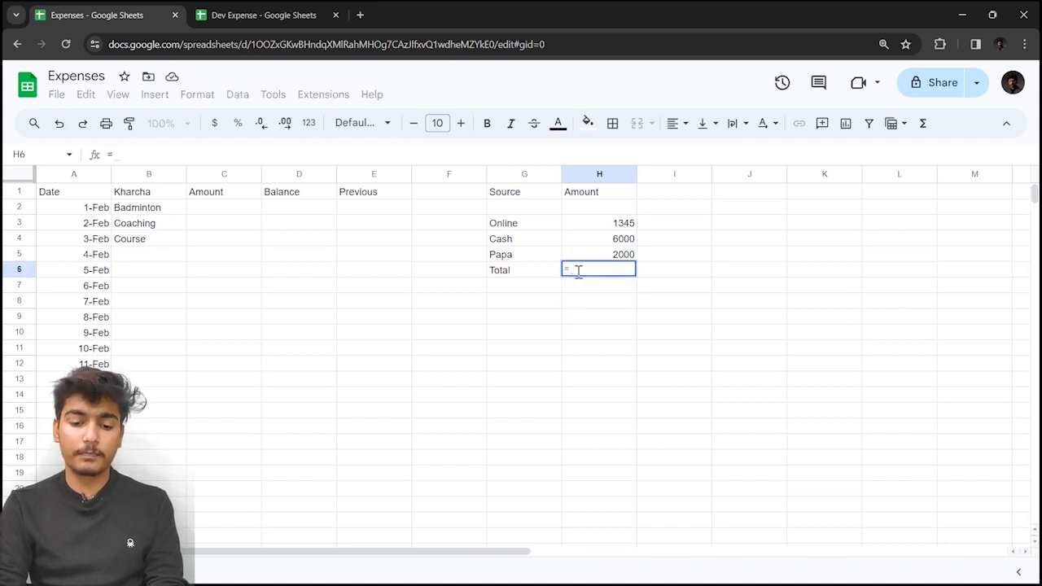
pyautogui.write('SUM')
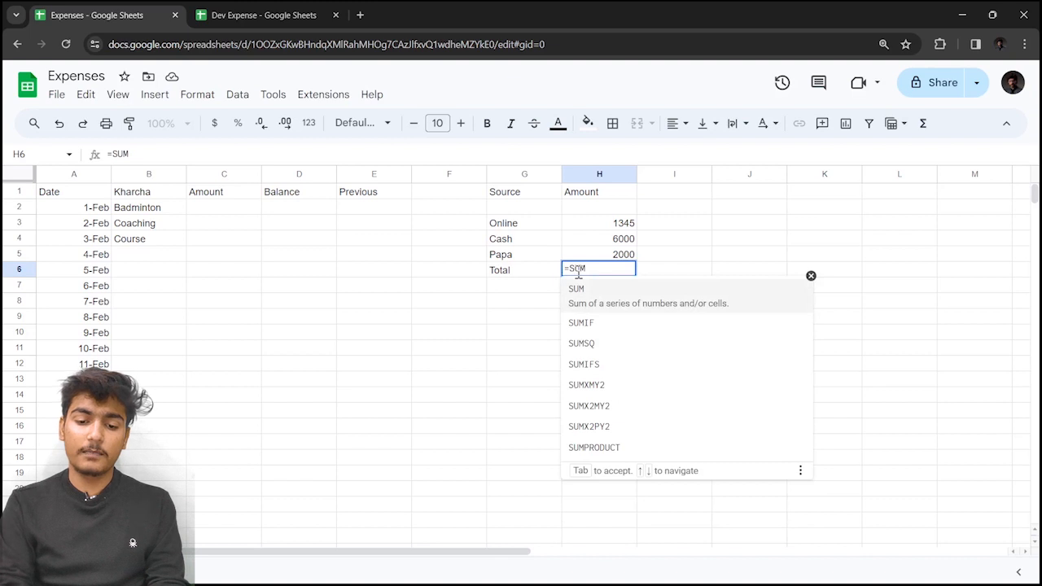
pyautogui.write('()')
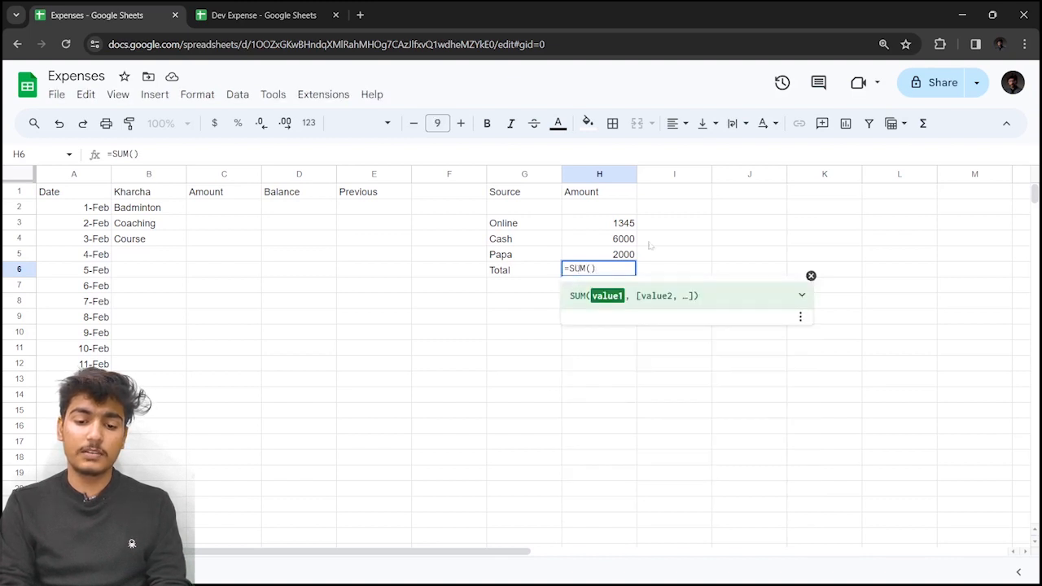
pyautogui.click(613, 226)
pyautogui.moveTo(613, 227); pyautogui.dragTo(623, 254)
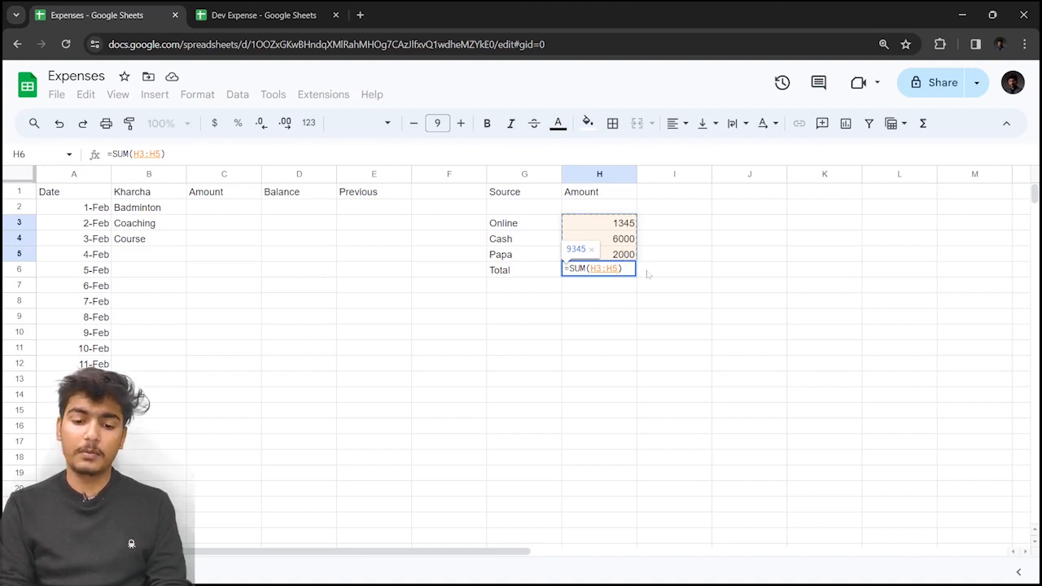
pyautogui.press('Return')
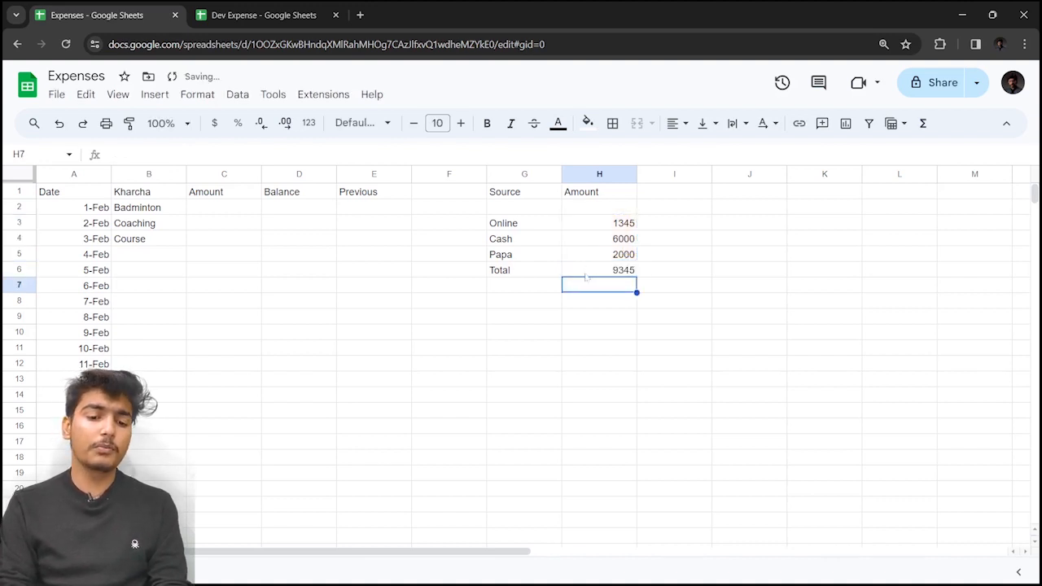
pyautogui.click(587, 274)
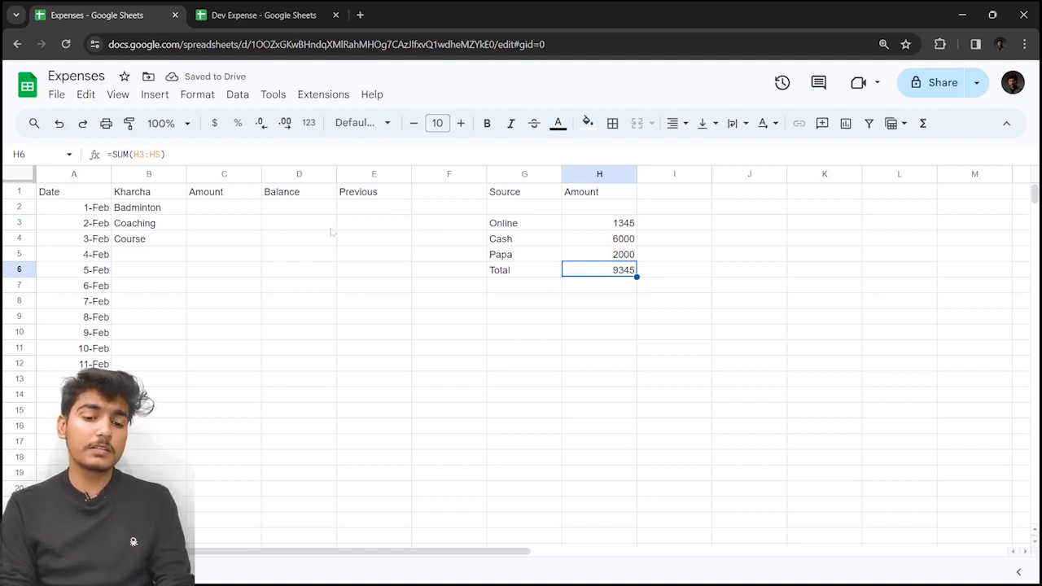
# Step: Link the first Previous cell, E2, to the income total with the formula =H6
pyautogui.click(356, 216)
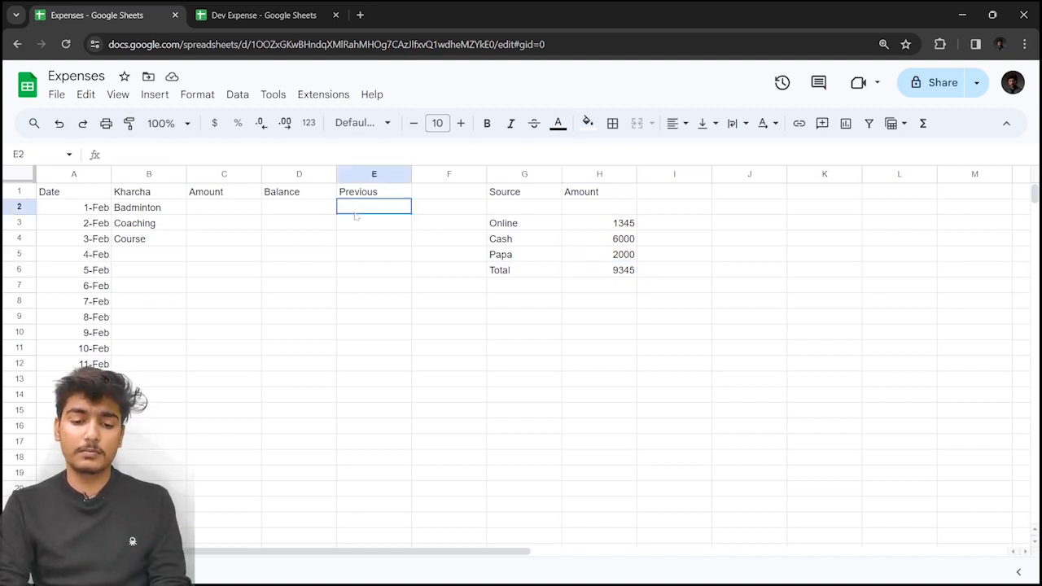
pyautogui.write('=')
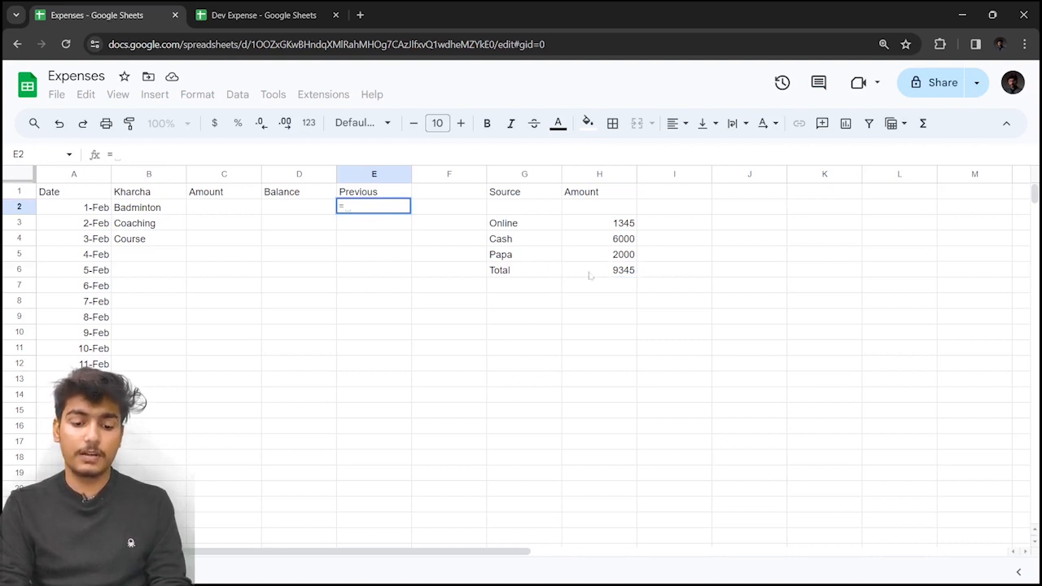
pyautogui.write('H')
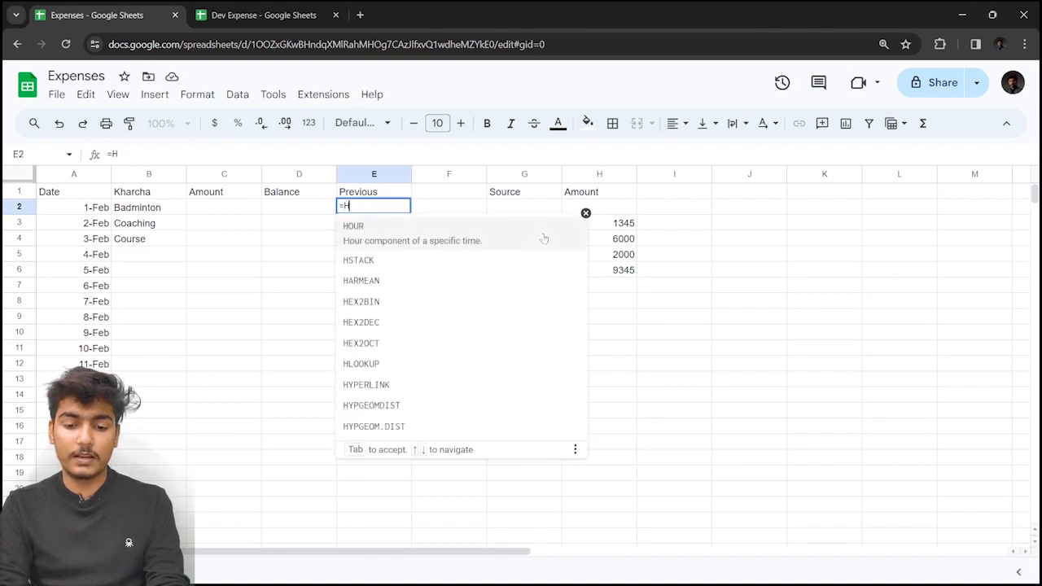
pyautogui.write('6')
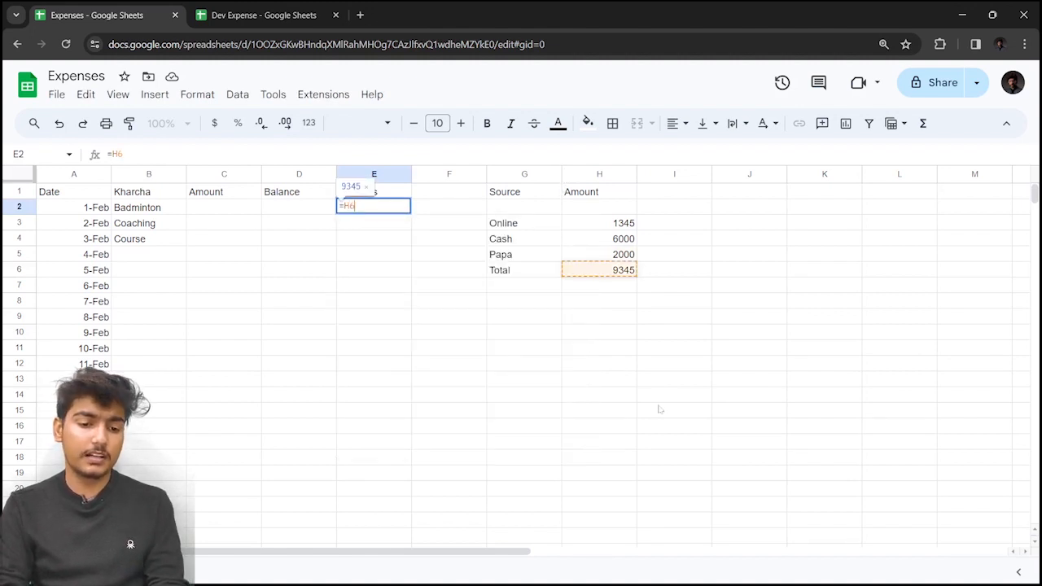
pyautogui.press('Return')
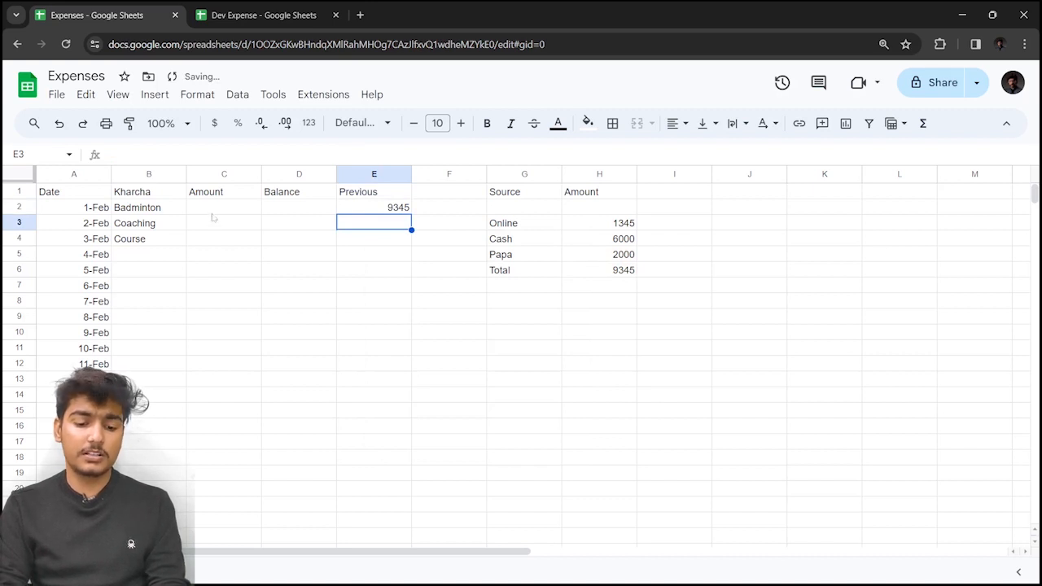
# Step: Enter the expense amounts 600 for Badminton, 1200 for Coaching and 5000 for Course in column C
pyautogui.doubleClick(214, 206)
pyautogui.write('600')
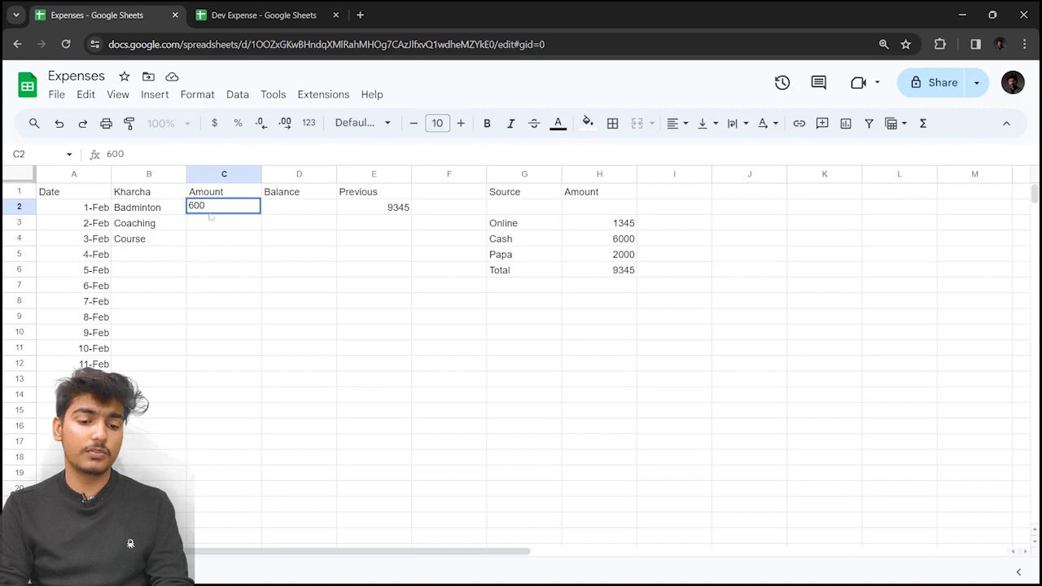
pyautogui.press('Return')
pyautogui.write('1200')
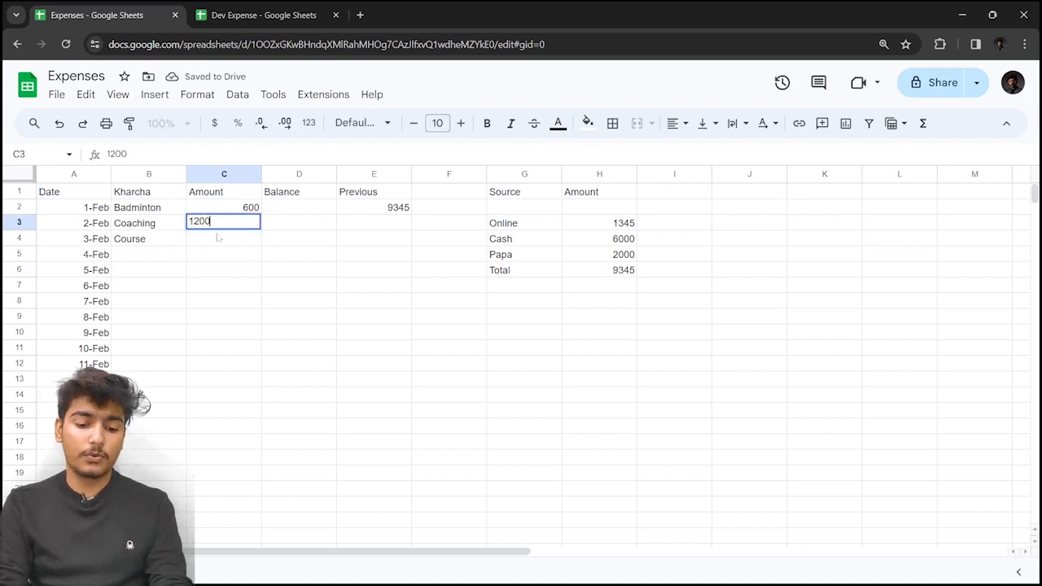
pyautogui.press('Return')
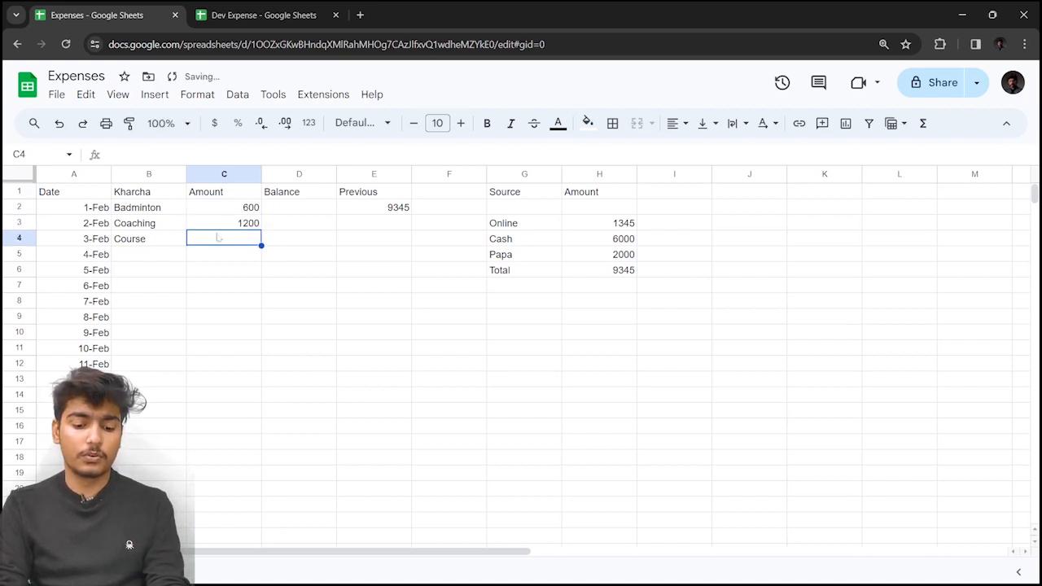
pyautogui.write('5000')
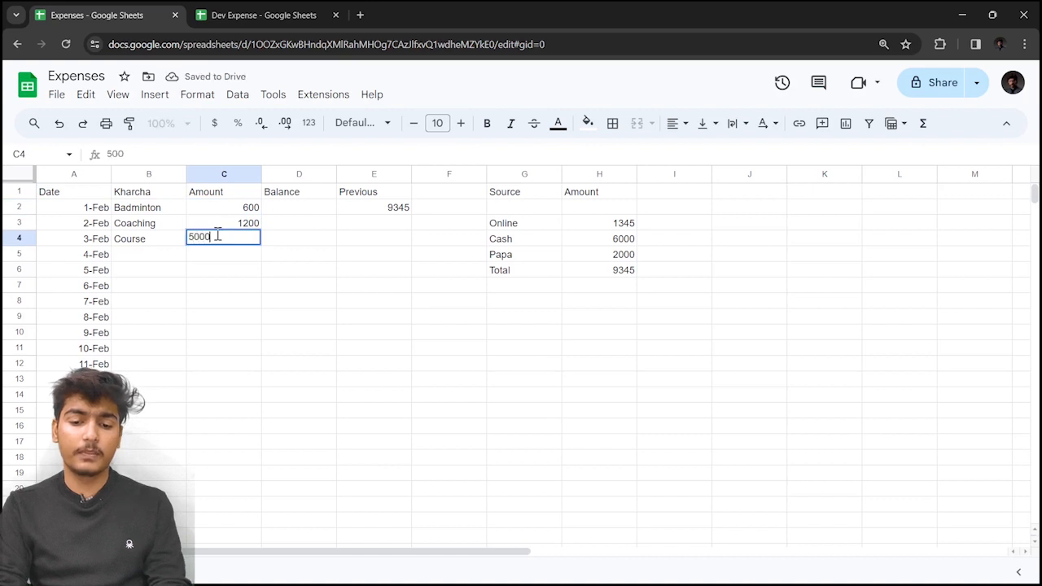
pyautogui.click(310, 272)
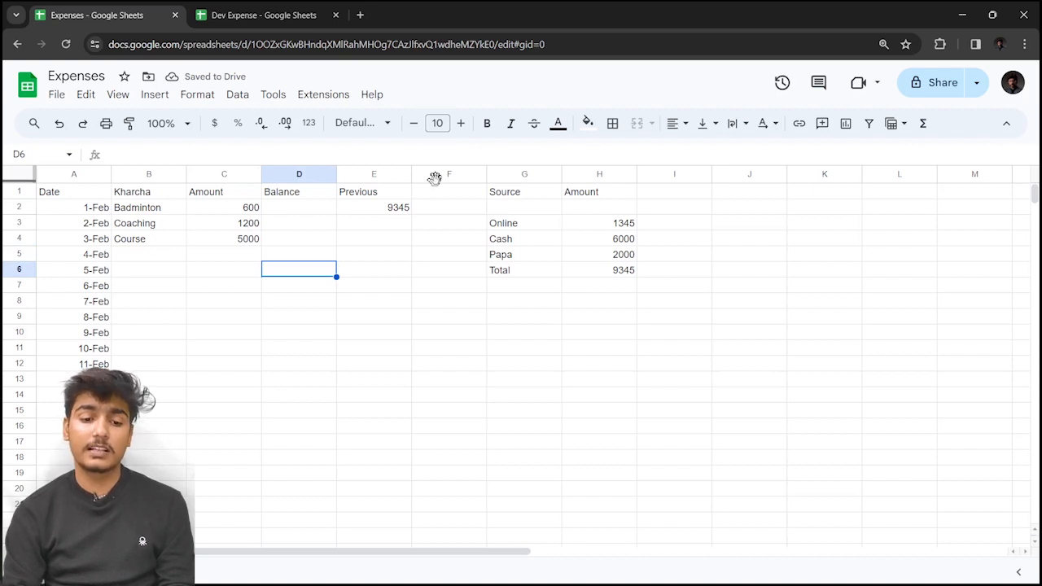
# Step: Total the expense amounts in cell C30 with the formula =SUM(C2:C29)
pyautogui.scroll(-4, 293, 347)
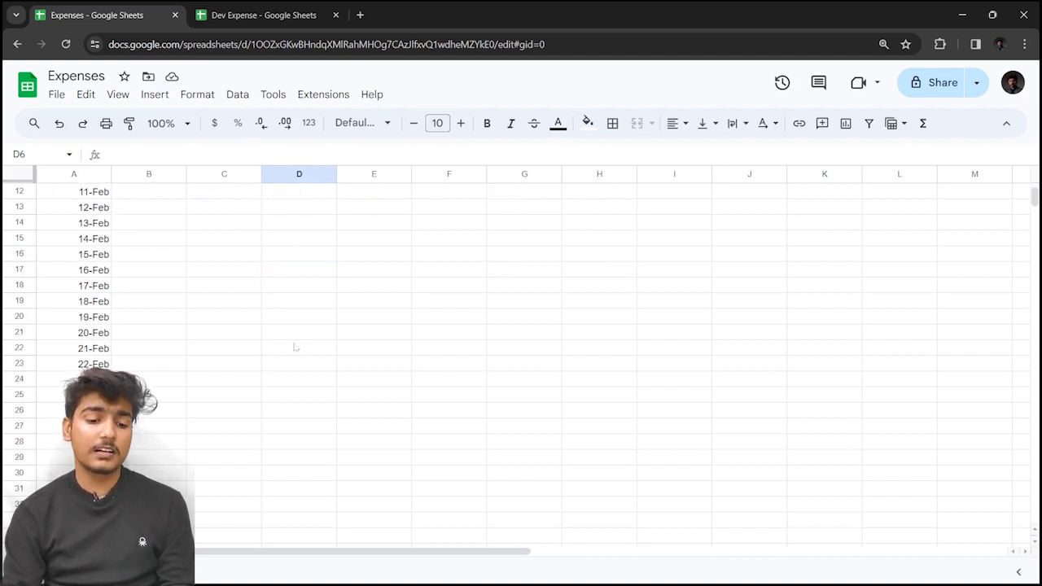
pyautogui.click(222, 481)
pyautogui.write('=SU')
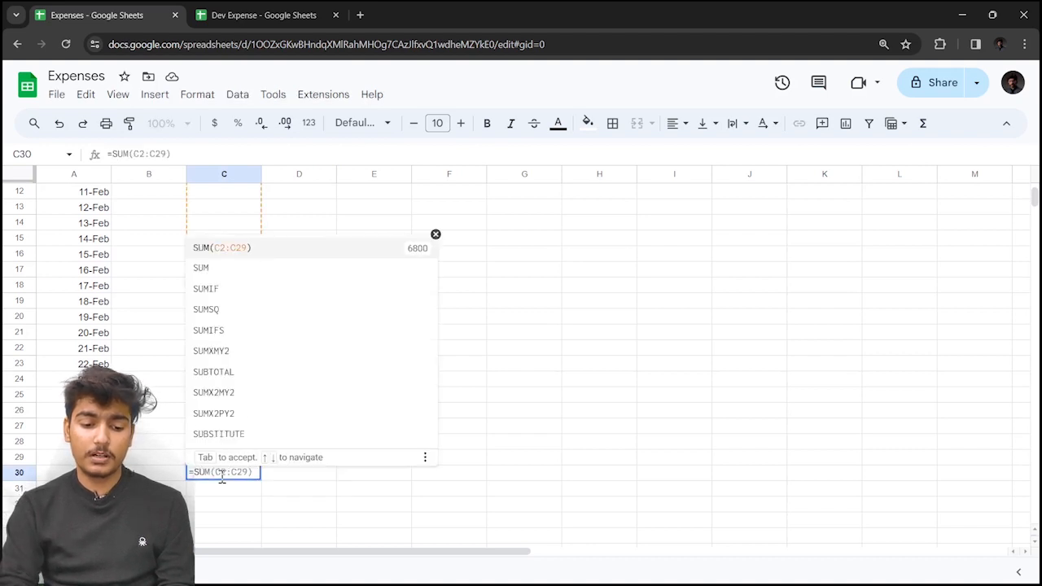
pyautogui.write('M')
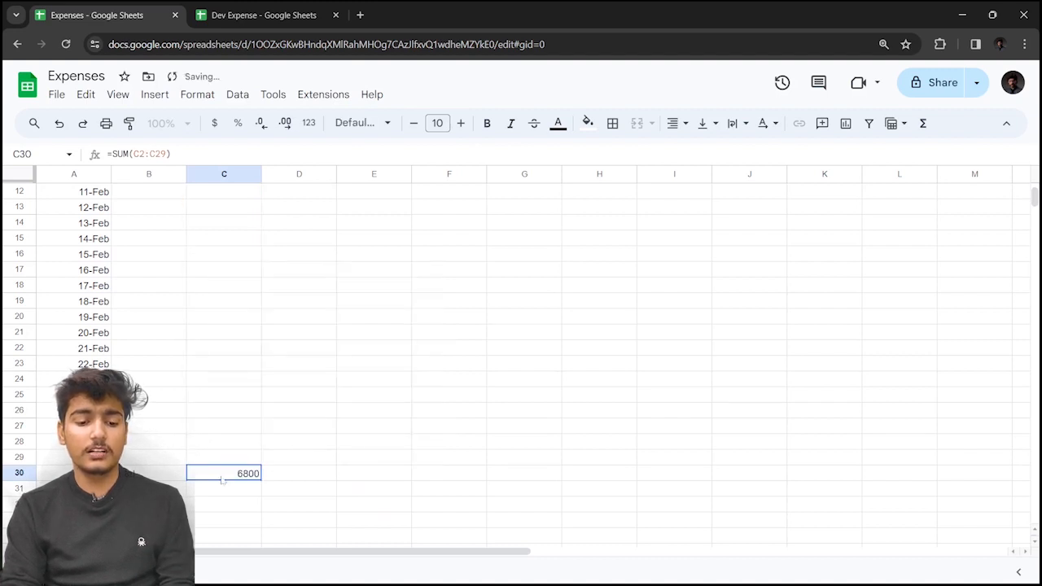
# Step: Calculate the first Balance in cell D2 by subtracting the expense from the Previous amount with the formula =E2-C2
pyautogui.scroll(5, 255, 304)
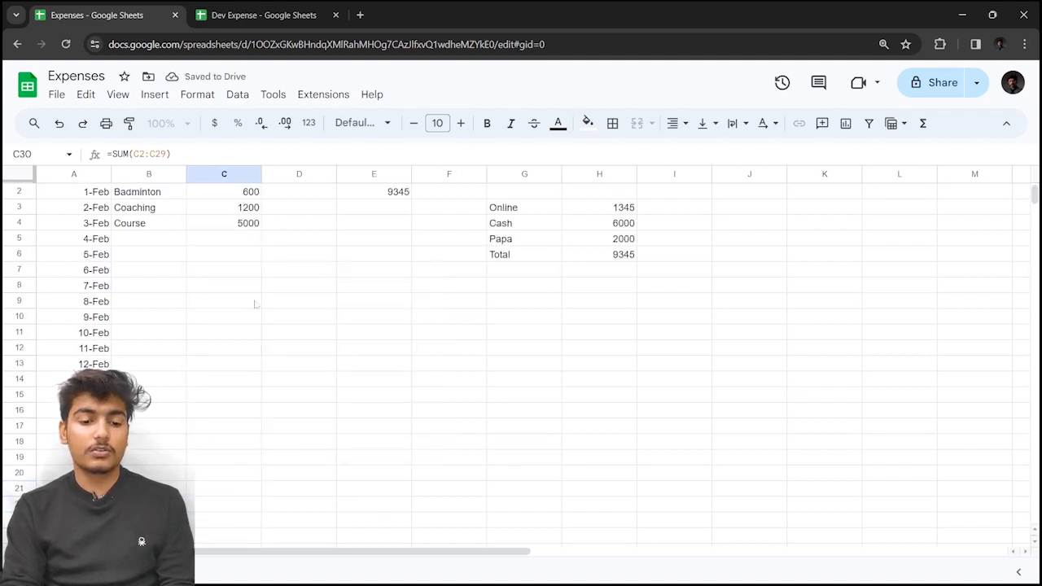
pyautogui.scroll(1, 246, 244)
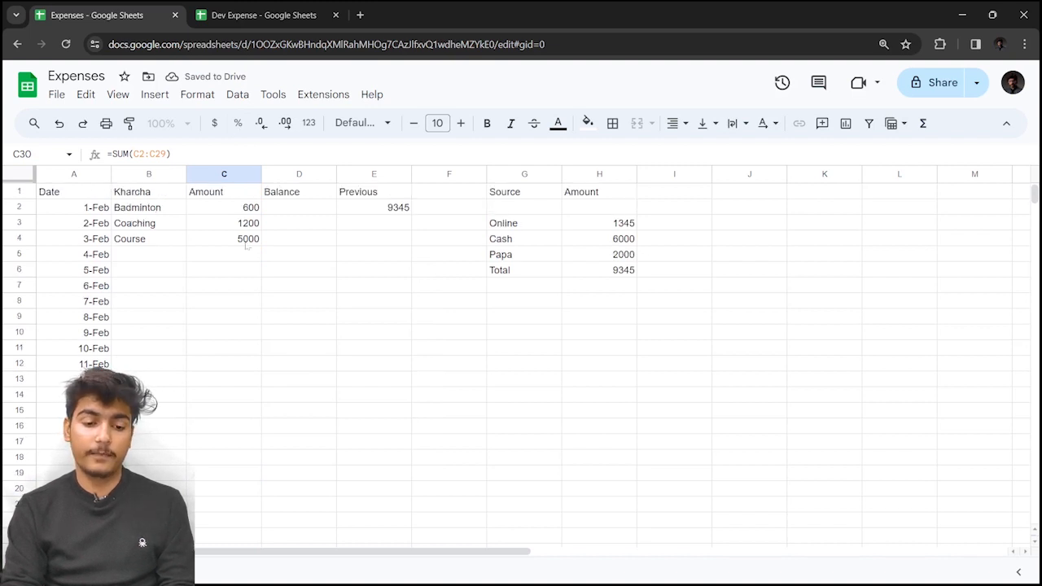
pyautogui.click(276, 221)
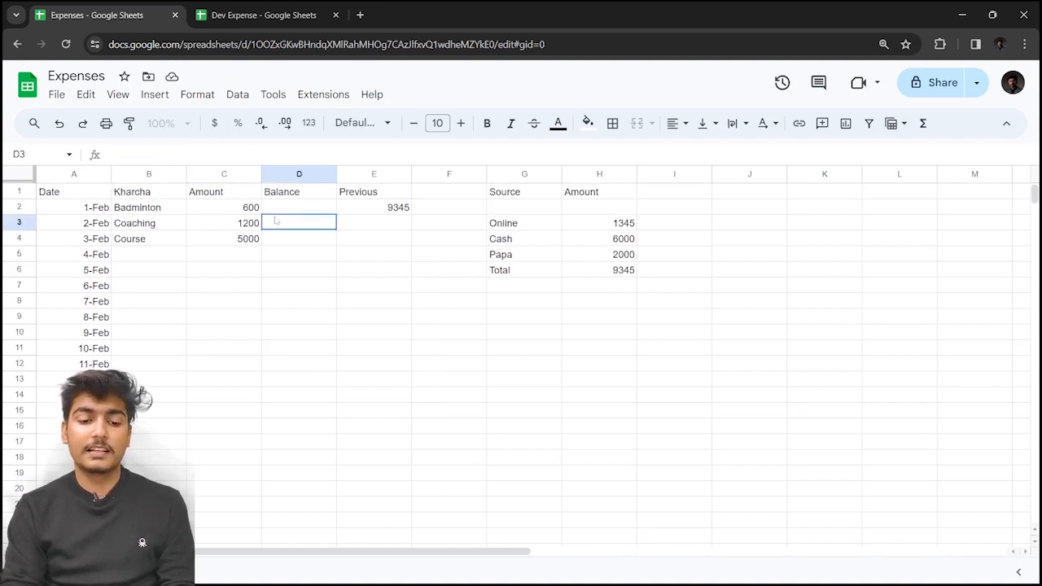
pyautogui.click(275, 209)
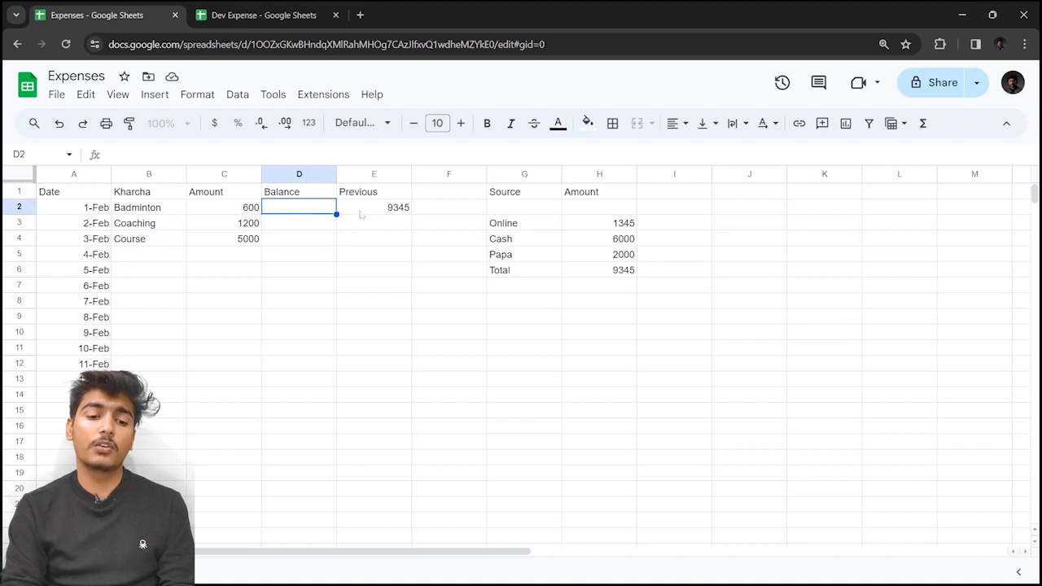
pyautogui.click(360, 211)
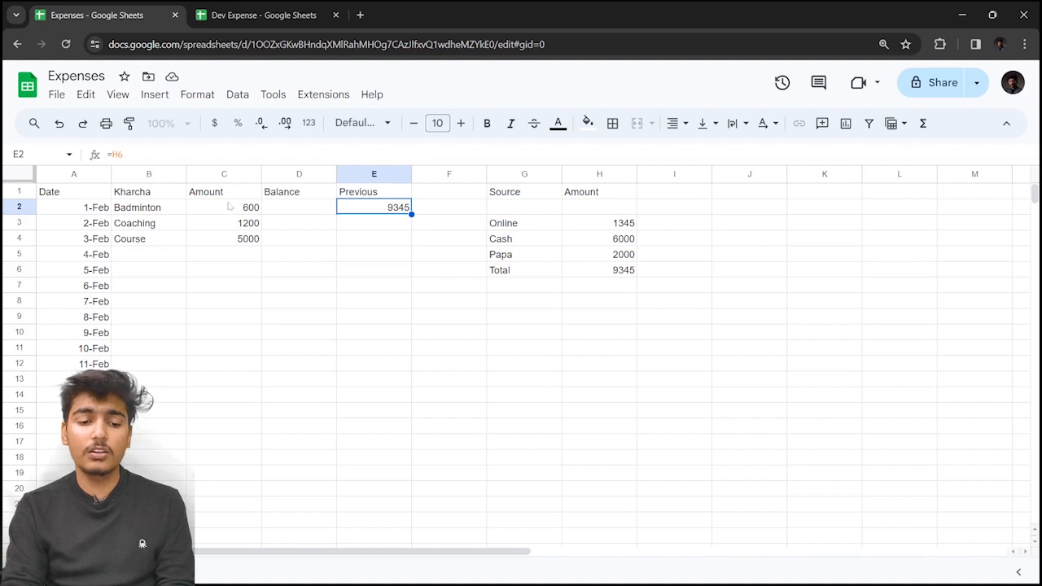
pyautogui.click(268, 210)
pyautogui.write('=')
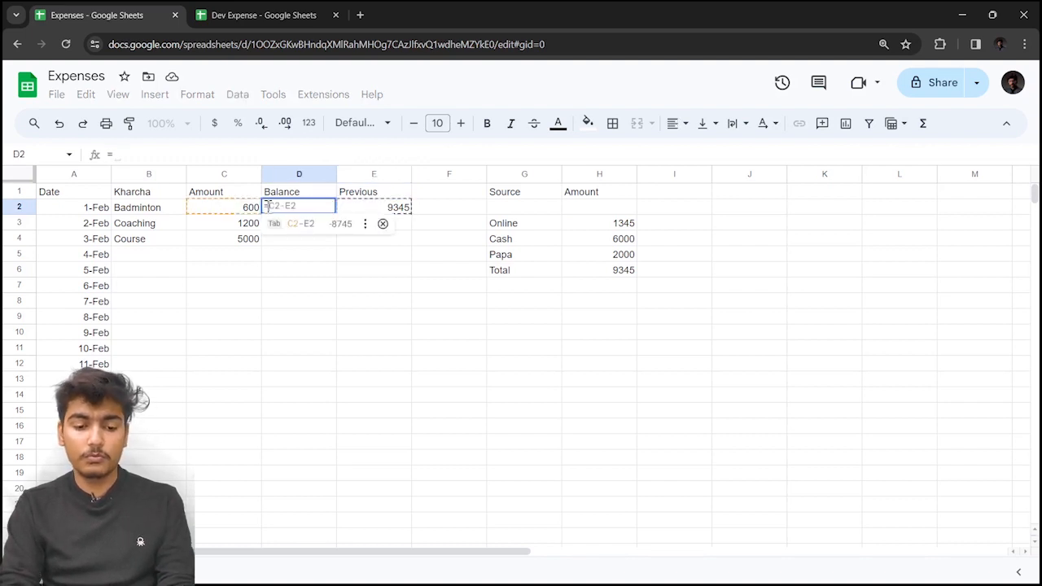
pyautogui.write('E2-')
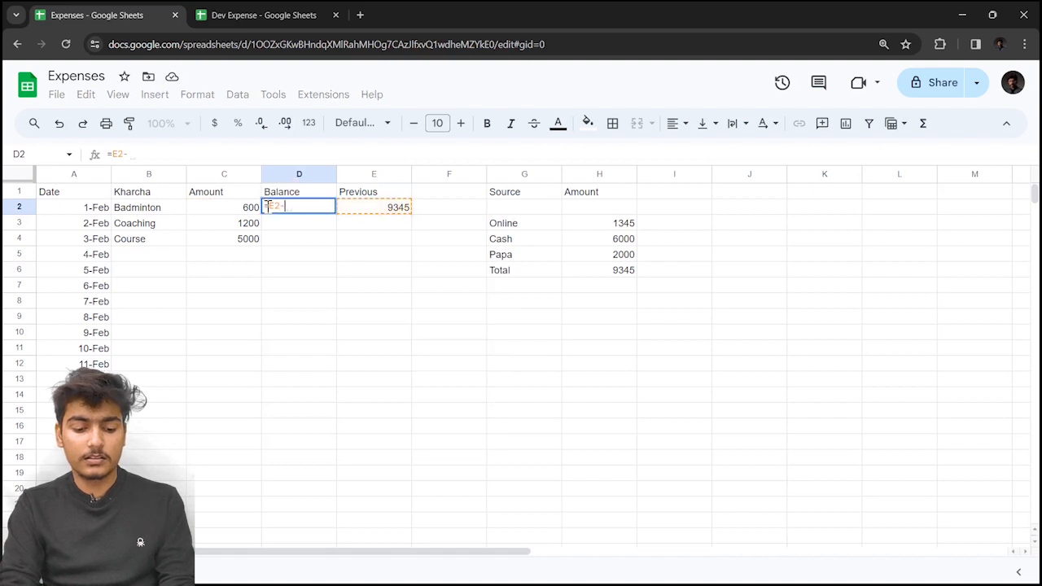
pyautogui.write('C2')
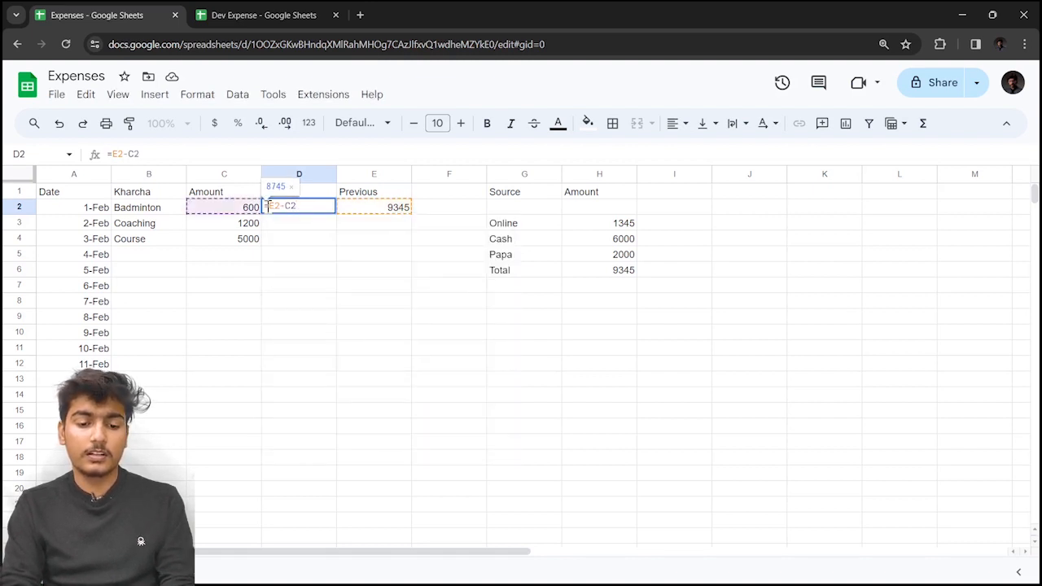
pyautogui.press('Return')
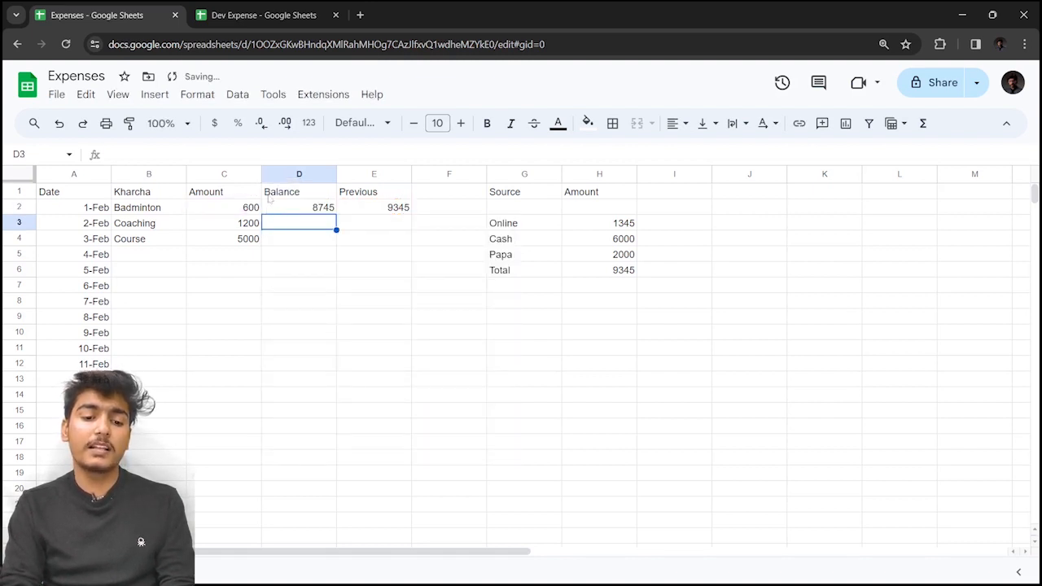
# Step: Calculate the 2-Feb balance in cell D3 with the formula =D2-C3
pyautogui.doubleClick(312, 212)
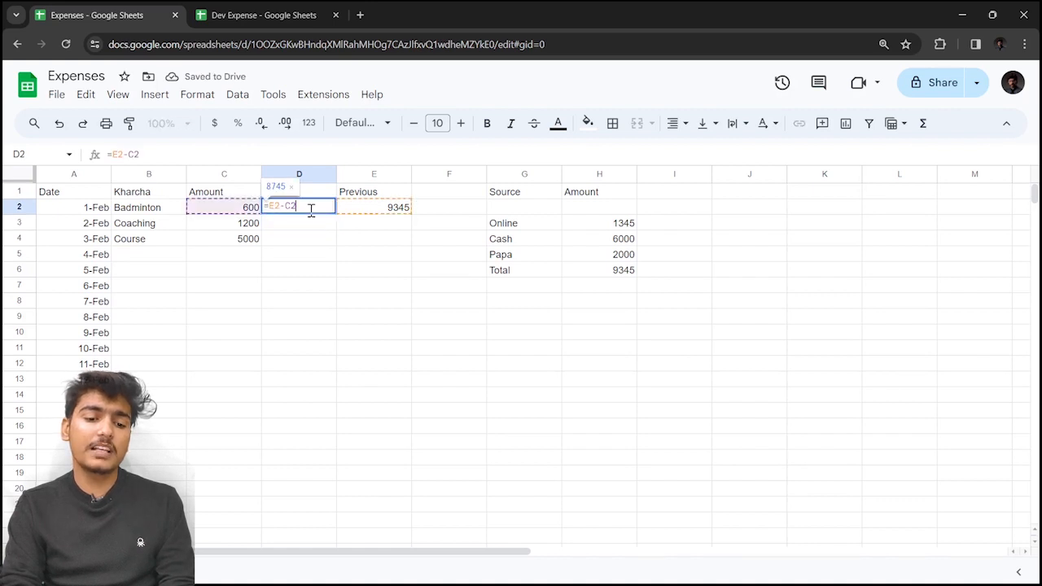
pyautogui.click(257, 230)
pyautogui.doubleClick(256, 229)
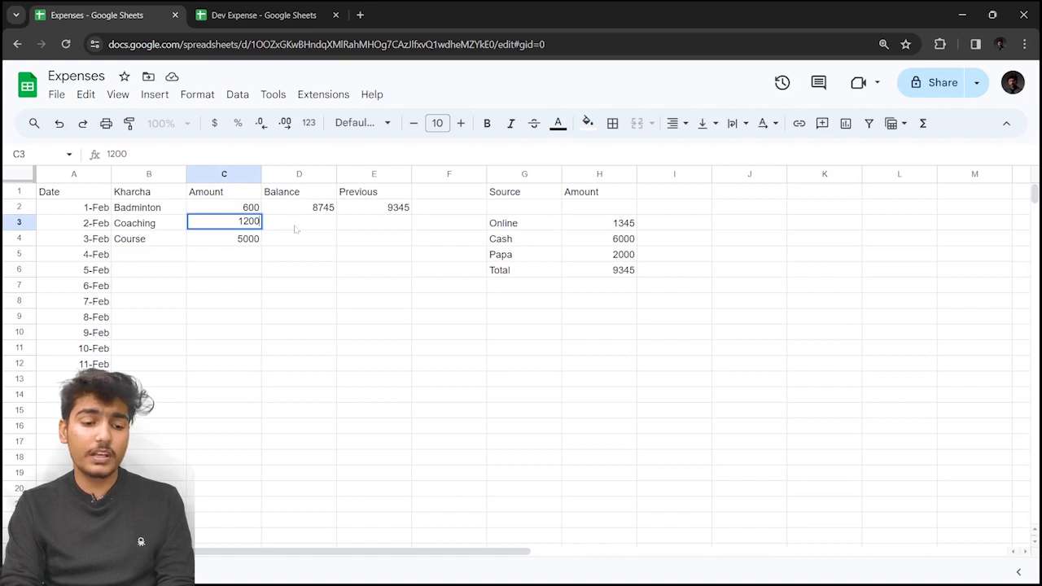
pyautogui.click(295, 230)
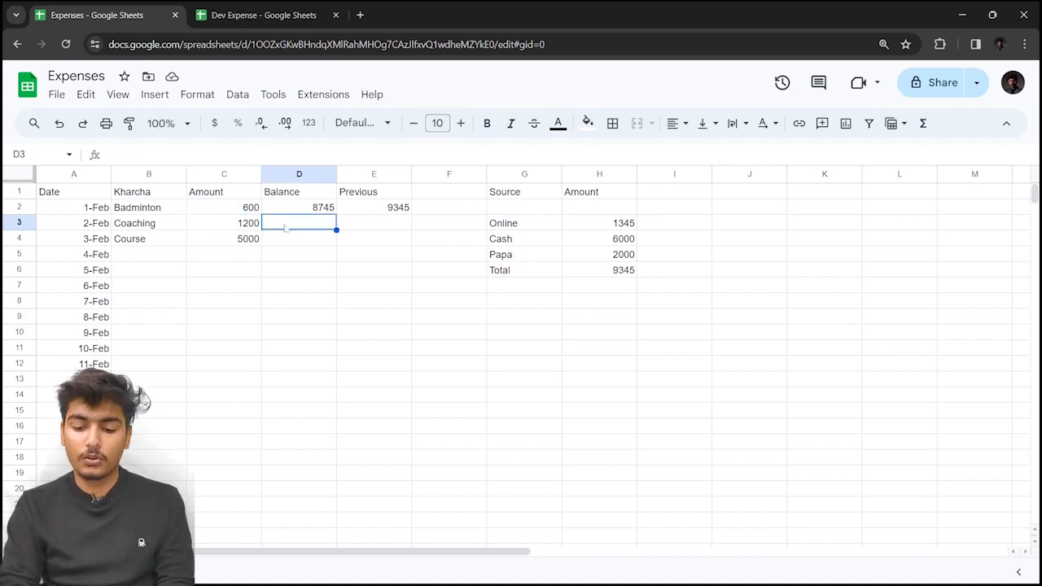
pyautogui.write('=D')
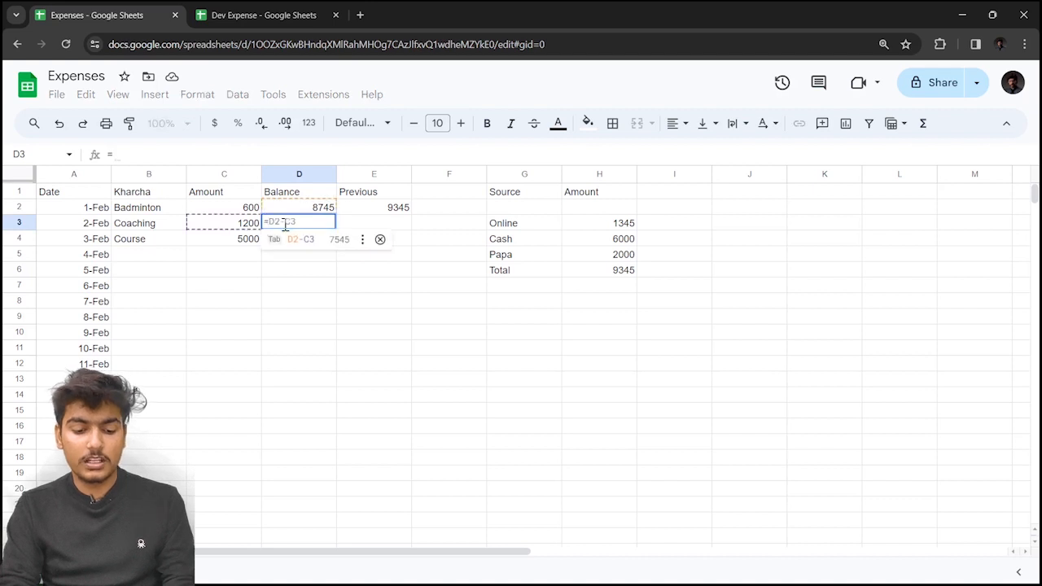
pyautogui.write('2-C3')
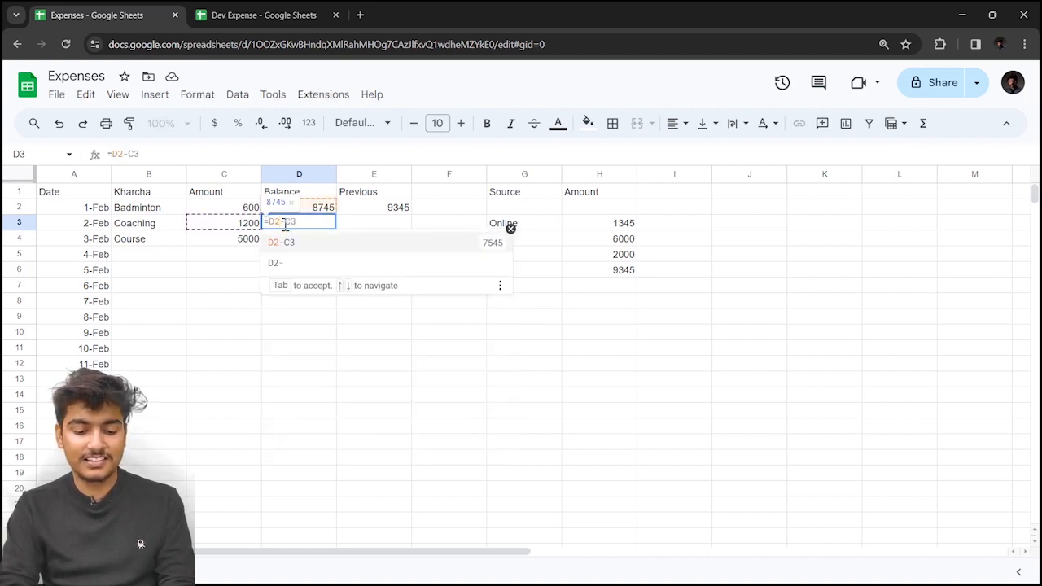
pyautogui.press('Tab')
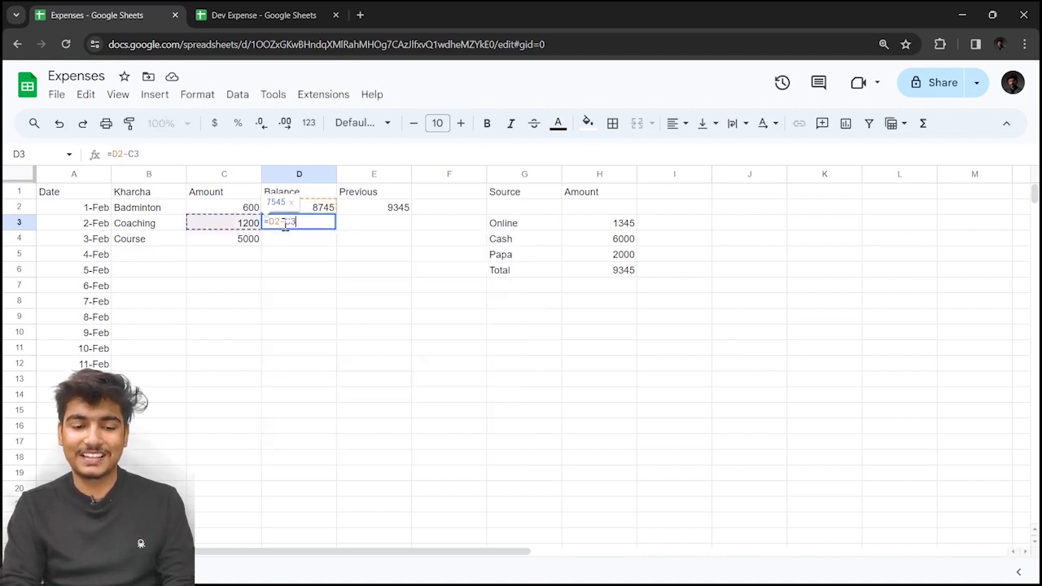
pyautogui.press('Return')
# Step: Fill the balance formula from D3 down to D30, and clear the unneeded formula in cell D30 of the total row
pyautogui.click(301, 223)
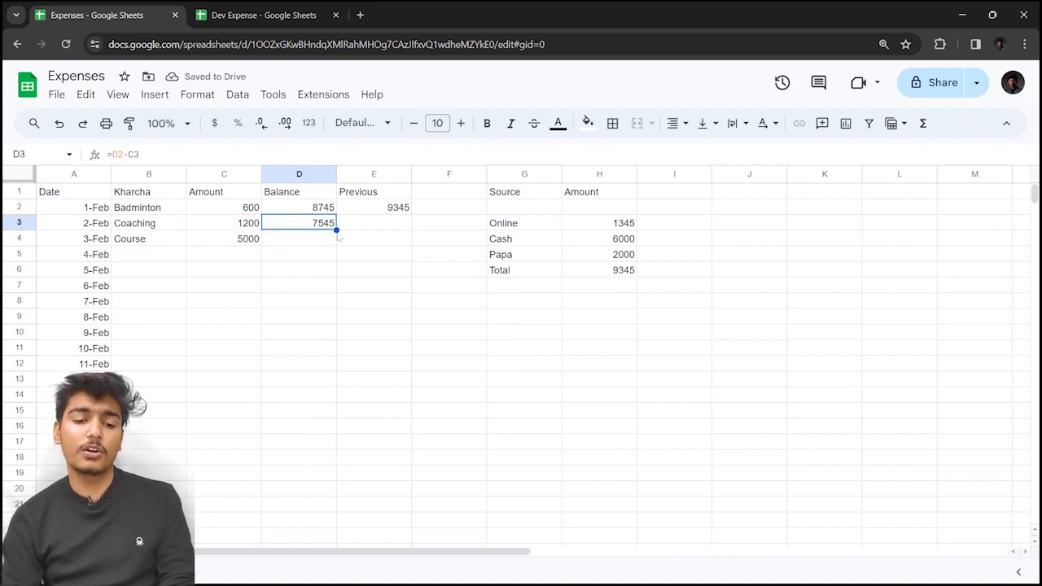
pyautogui.moveTo(337, 233); pyautogui.dragTo(295, 409)
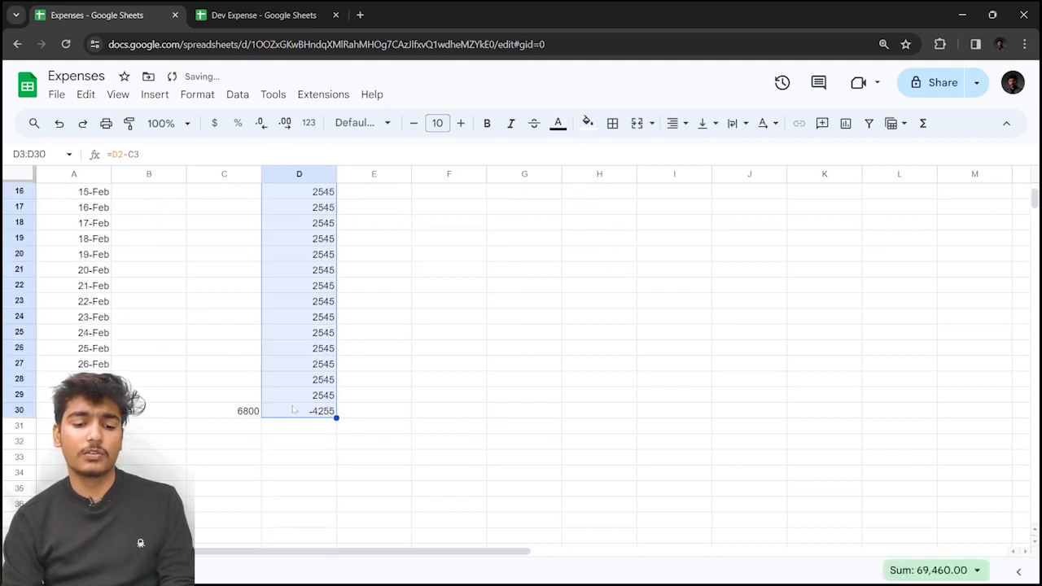
pyautogui.click(403, 412)
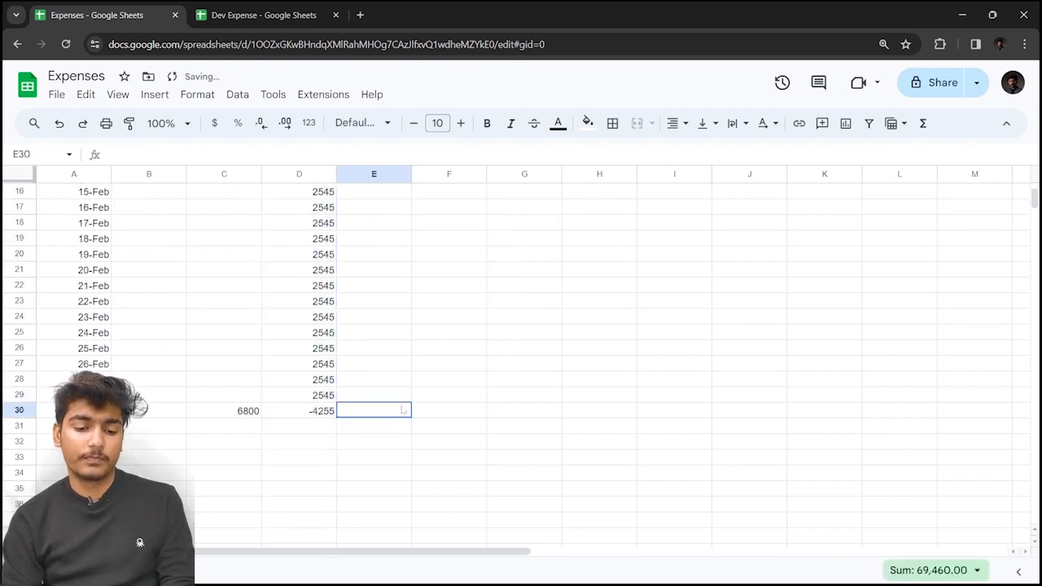
pyautogui.click(324, 416)
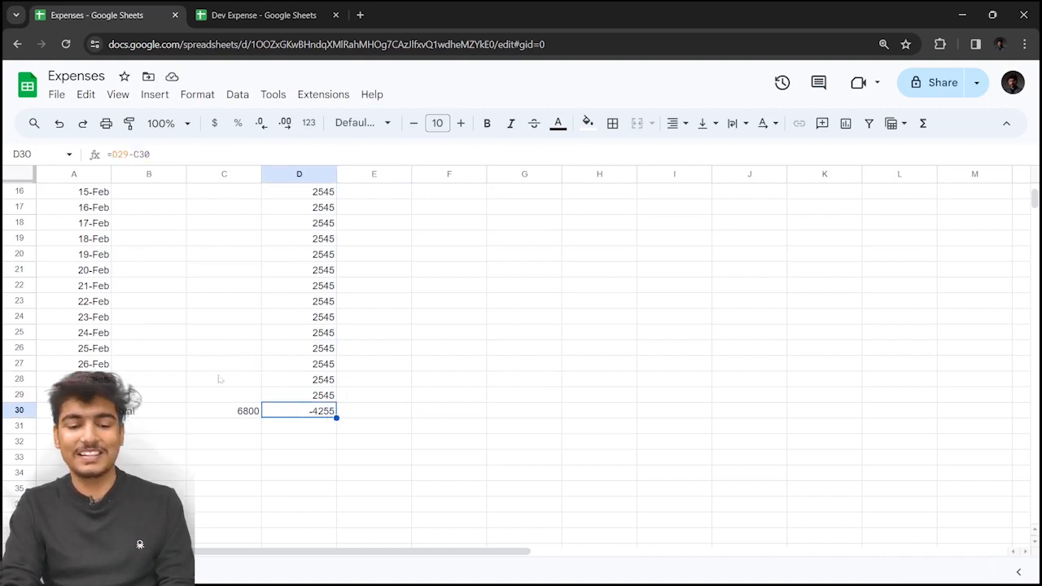
pyautogui.press('Delete')
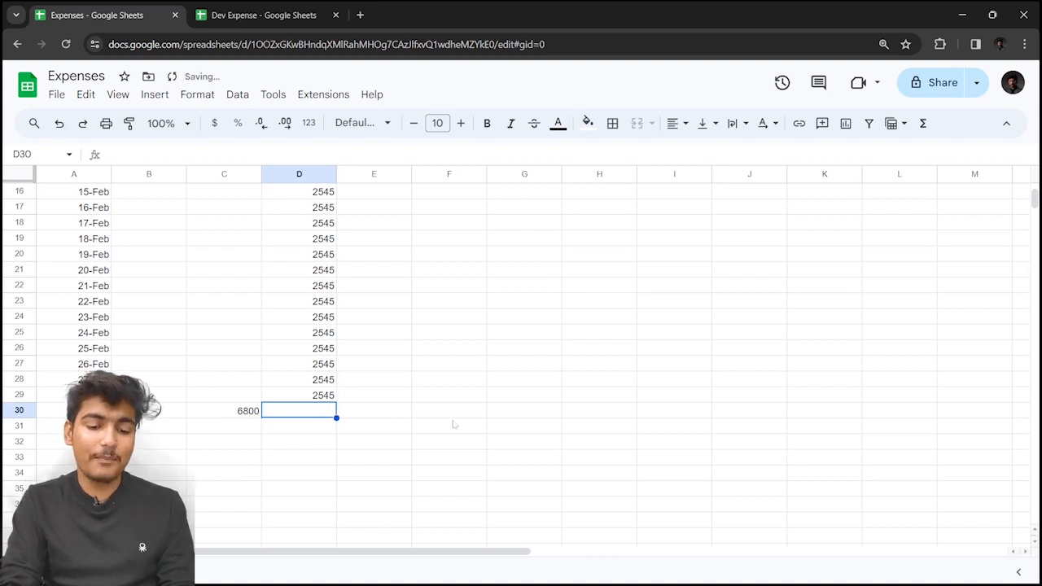
pyautogui.click(452, 425)
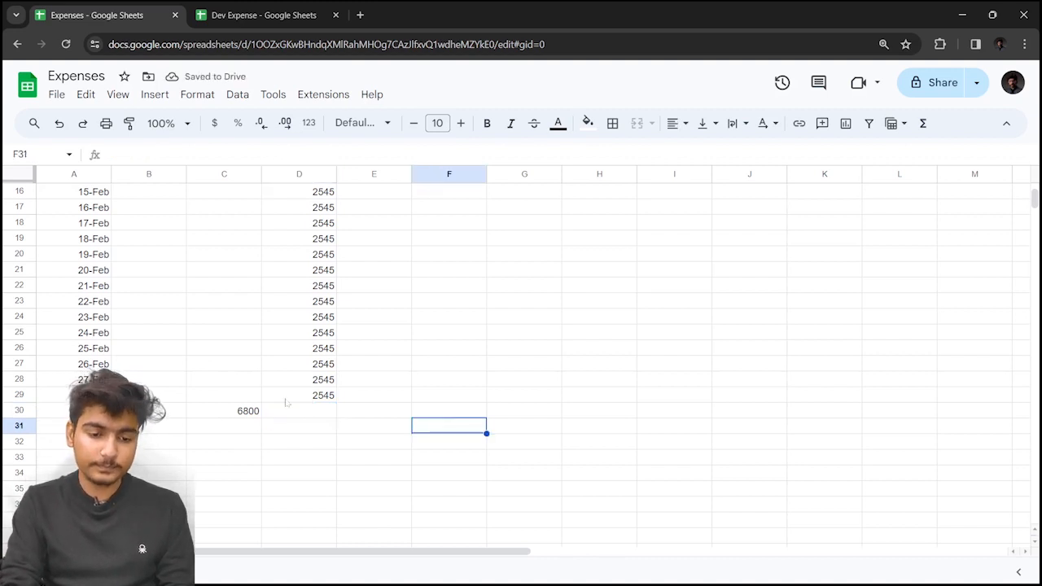
# Step: Add a Party expense of 500 for 6-Feb in cells B7 and C7
pyautogui.scroll(5, 237, 354)
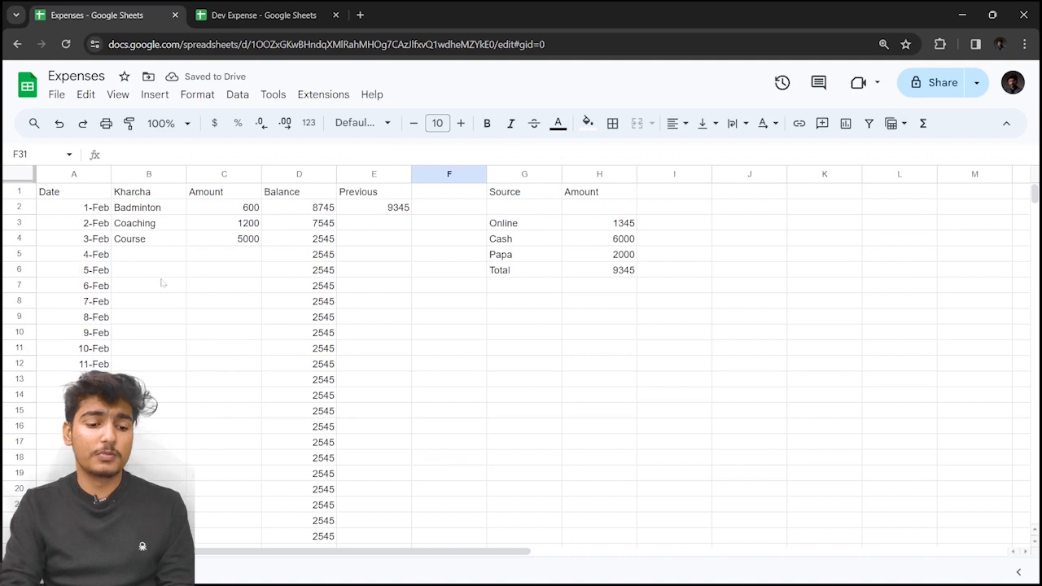
pyautogui.doubleClick(147, 283)
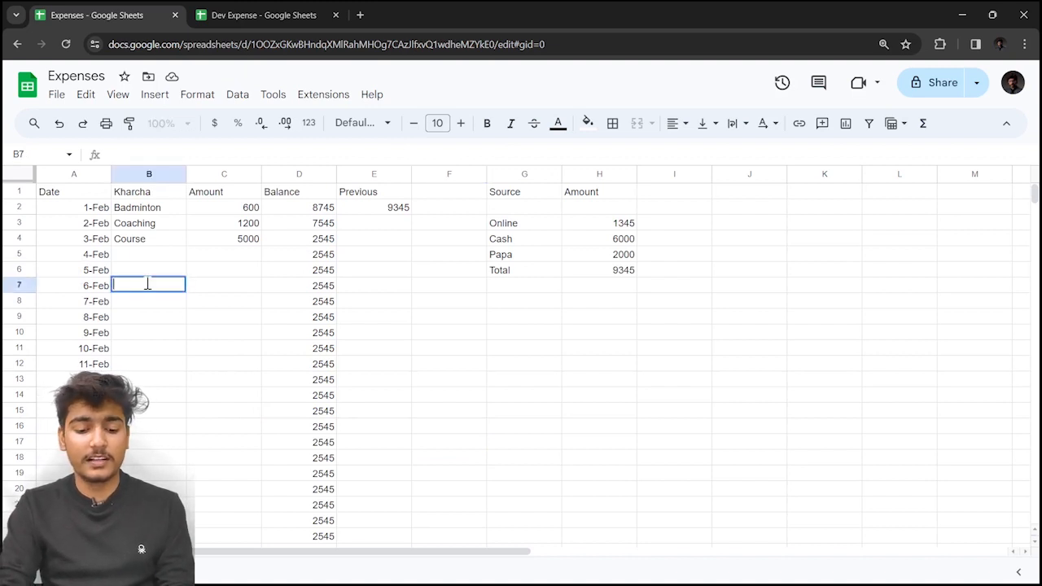
pyautogui.write('Part')
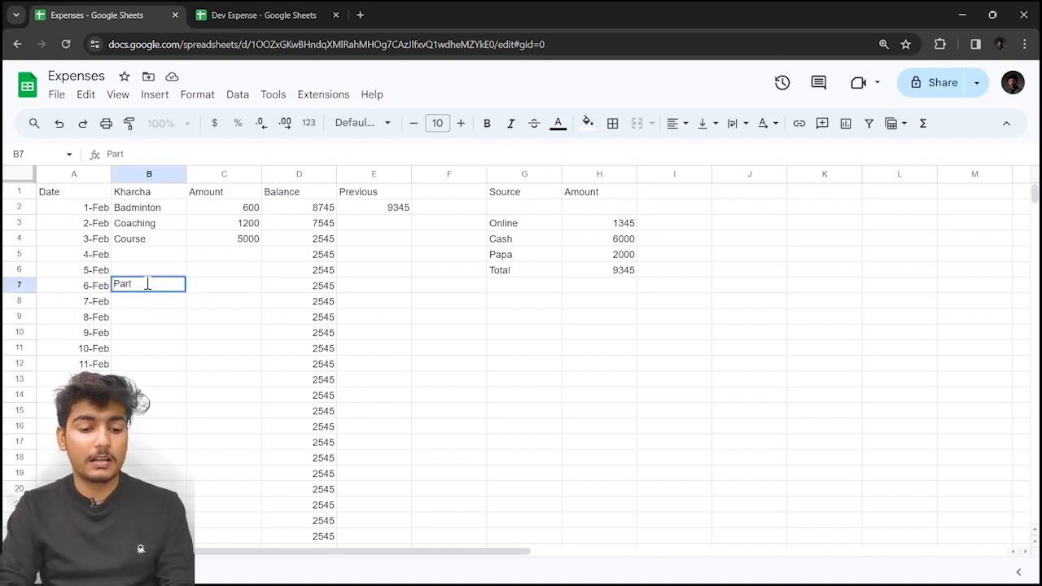
pyautogui.write('y')
pyautogui.click(223, 284)
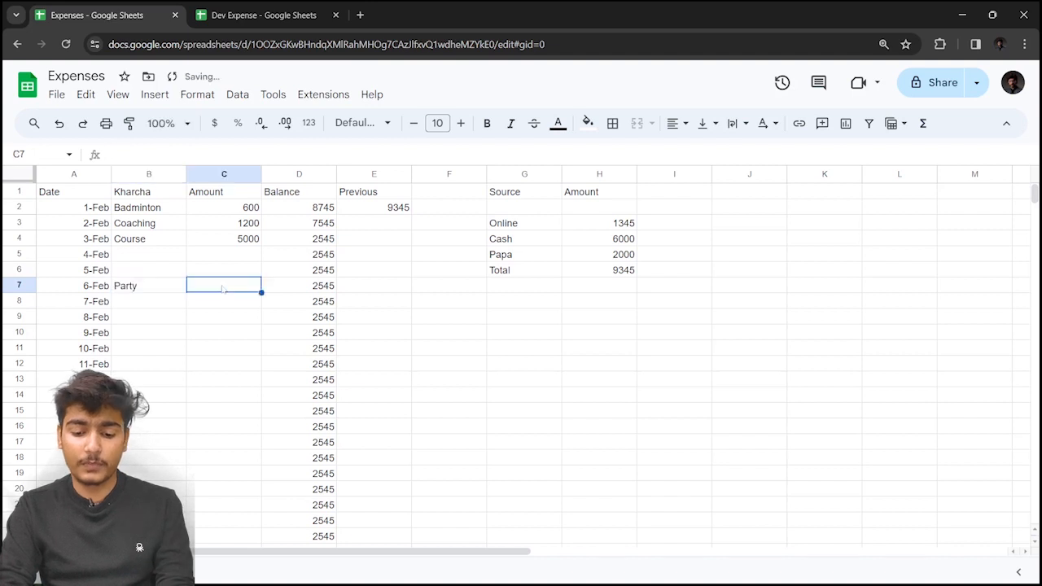
pyautogui.write('500')
pyautogui.press('Return')
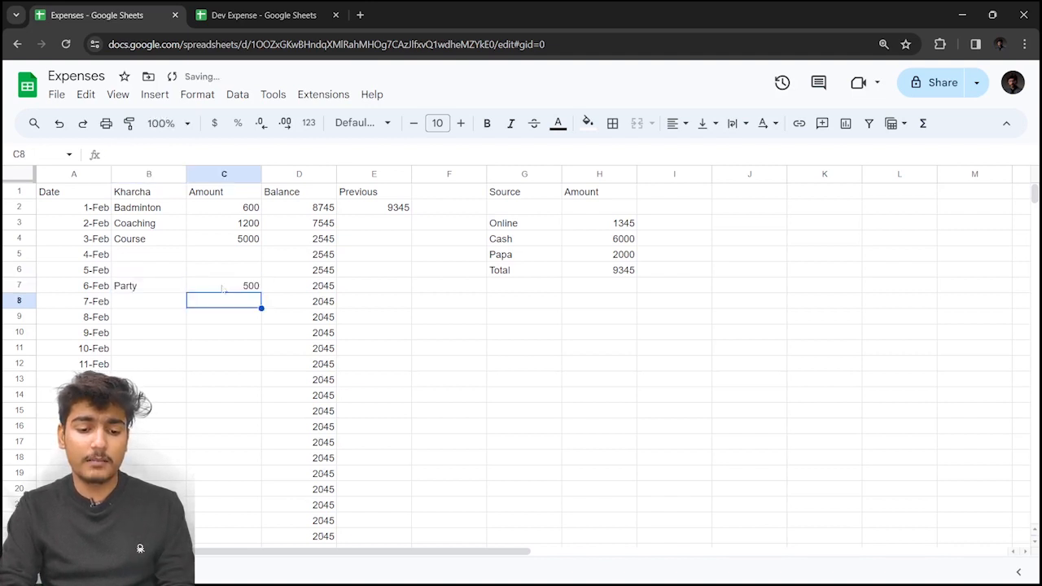
# Step: Check the expense total in cell C30 and the running balances in column D with the Party expense included
pyautogui.scroll(-5, 308, 380)
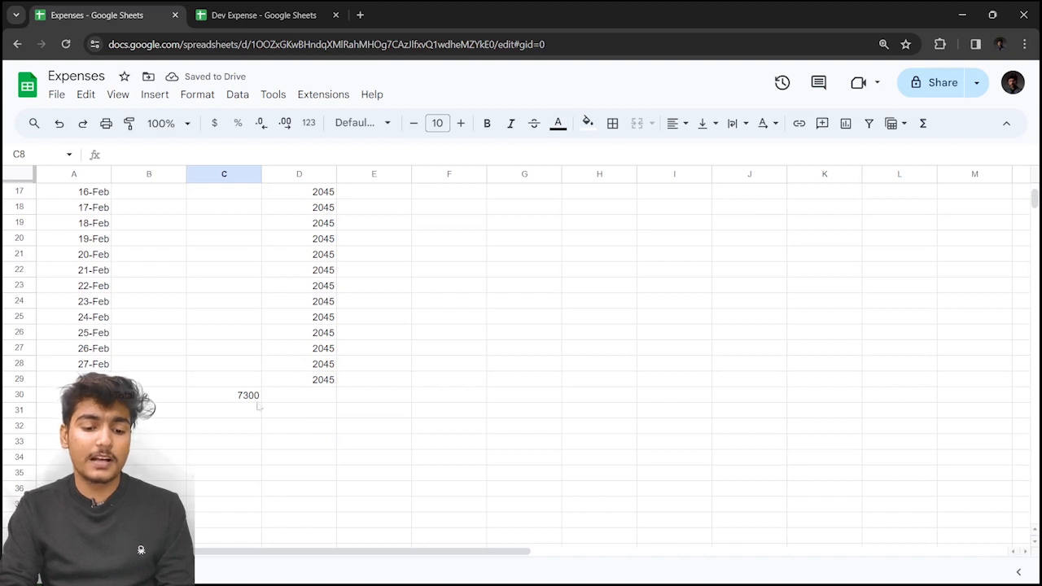
pyautogui.click(256, 399)
pyautogui.doubleClick(257, 399)
pyautogui.click(291, 401)
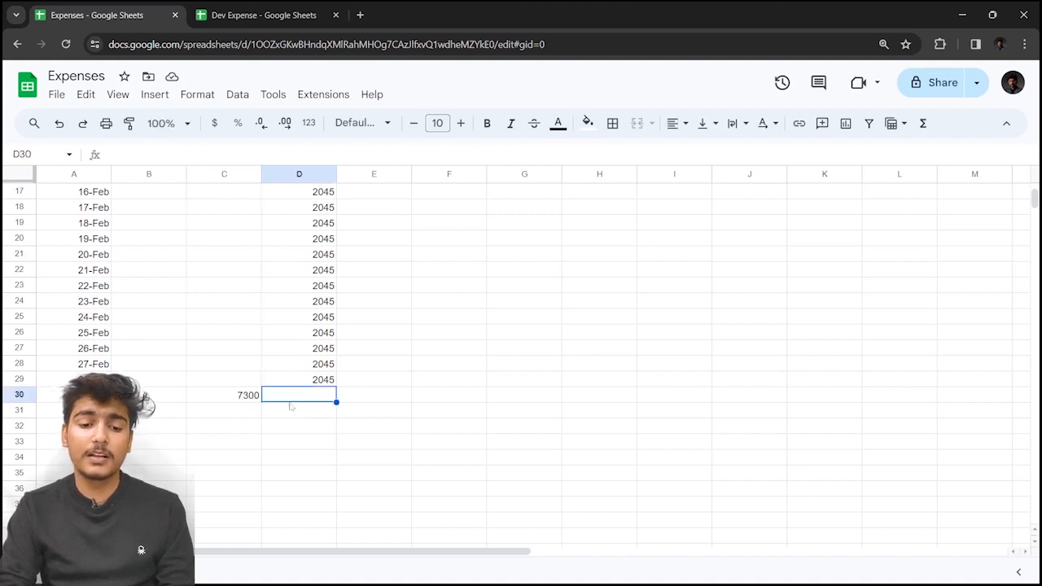
pyautogui.scroll(5, 291, 406)
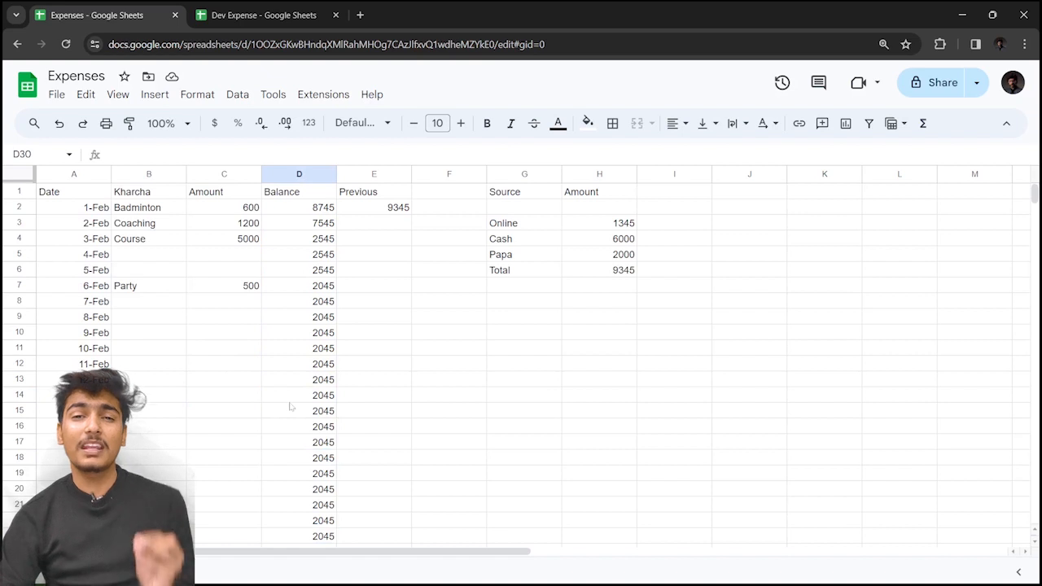